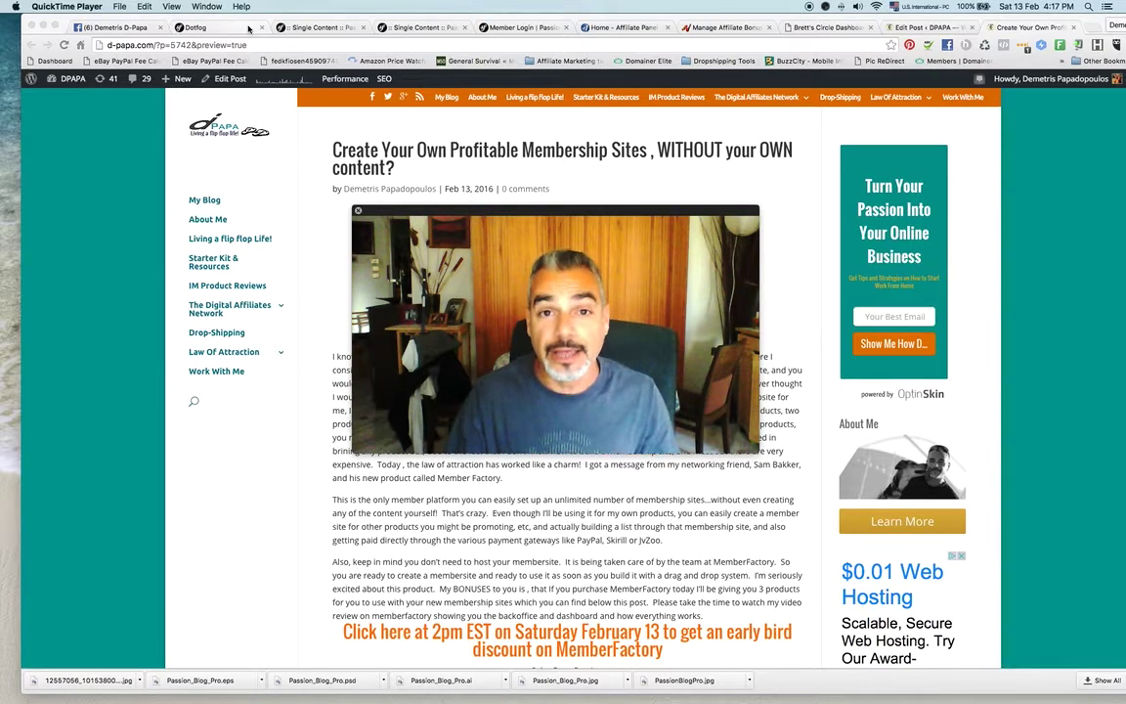
# Step: Bring up the MemberFactory login page and submit the login details (first attempt fails)
pyautogui.click(248, 29)
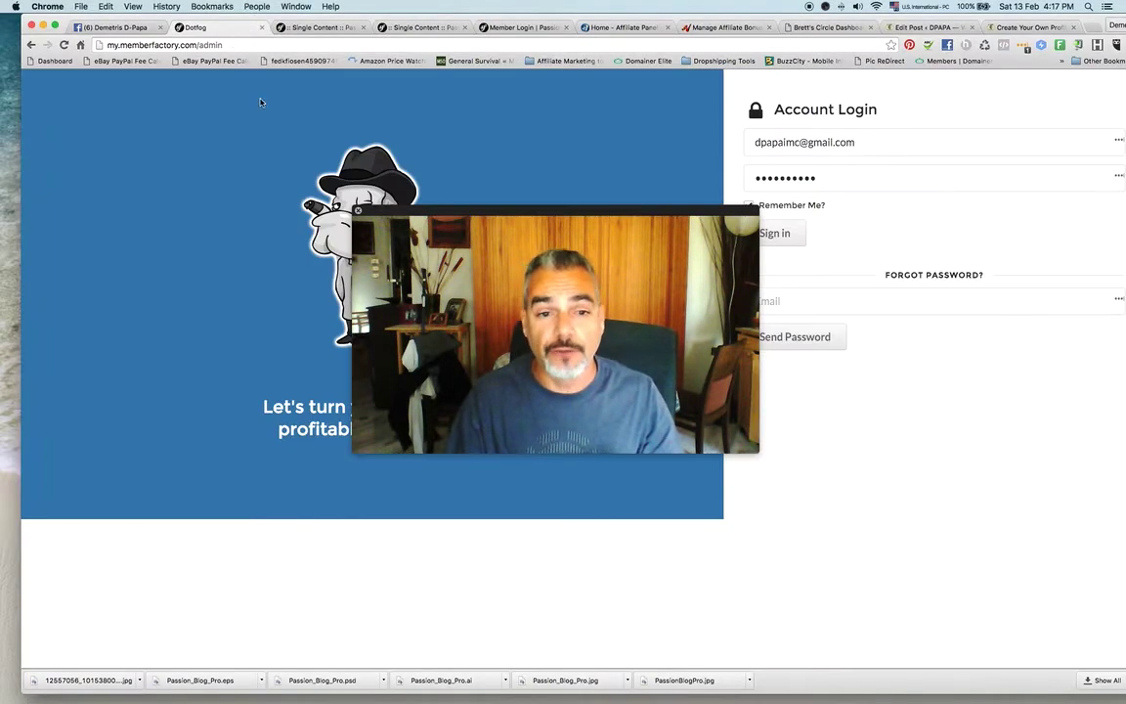
pyautogui.click(629, 212)
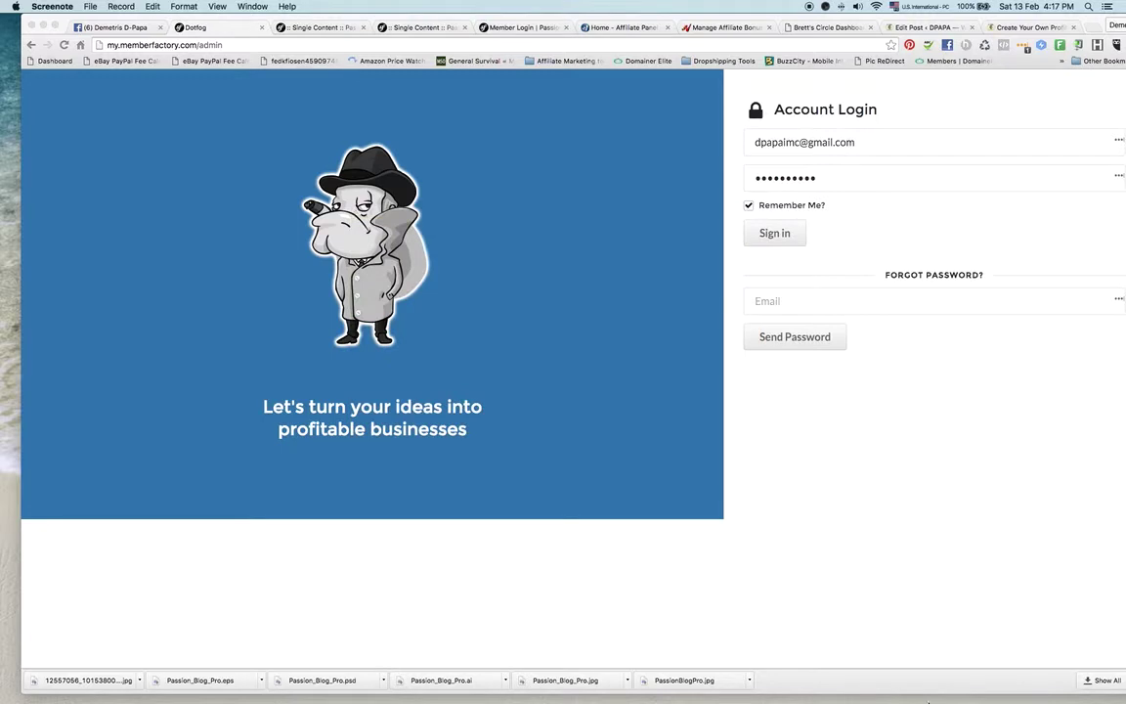
pyautogui.moveTo(929, 701)
pyautogui.click(781, 684)
pyautogui.click(528, 395)
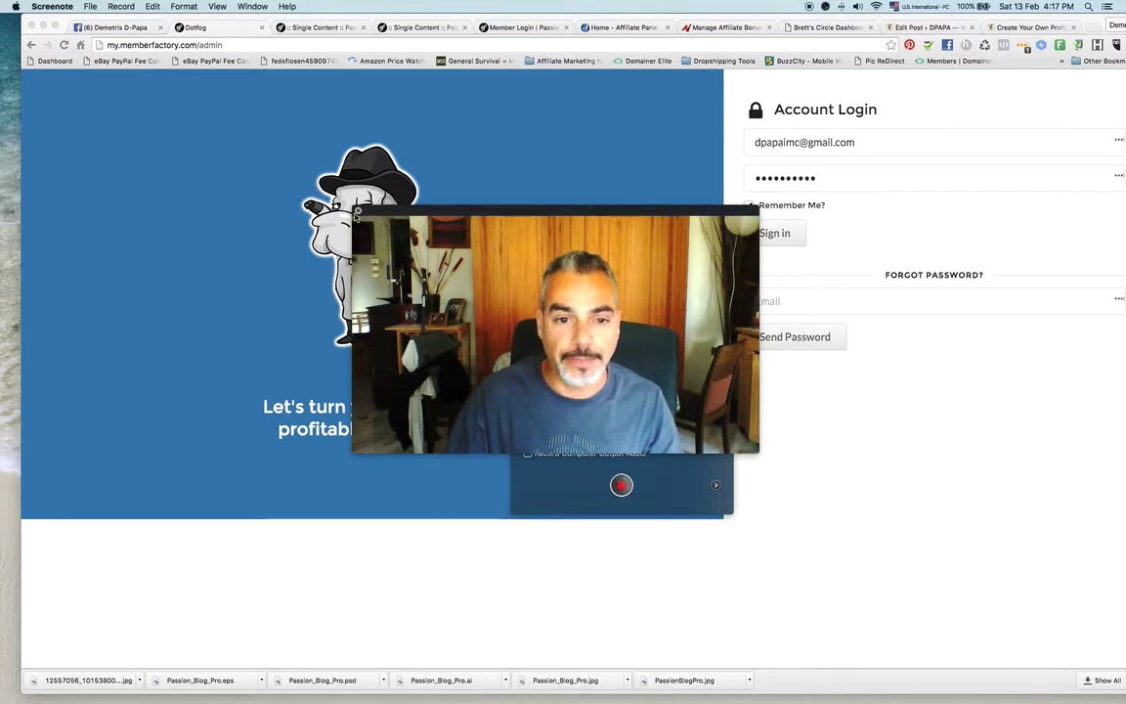
pyautogui.moveTo(357, 214)
pyautogui.mouseDown()
pyautogui.moveTo(578, 296)
pyautogui.moveTo(990, 74)
pyautogui.mouseUp()
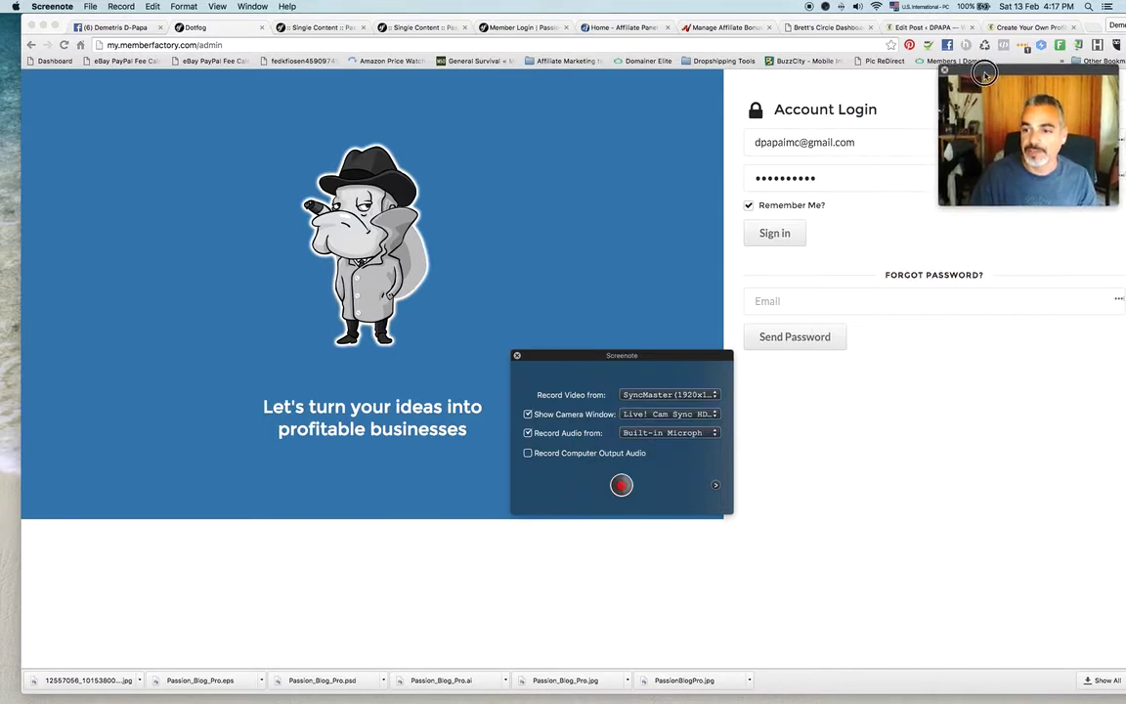
pyautogui.click(622, 484)
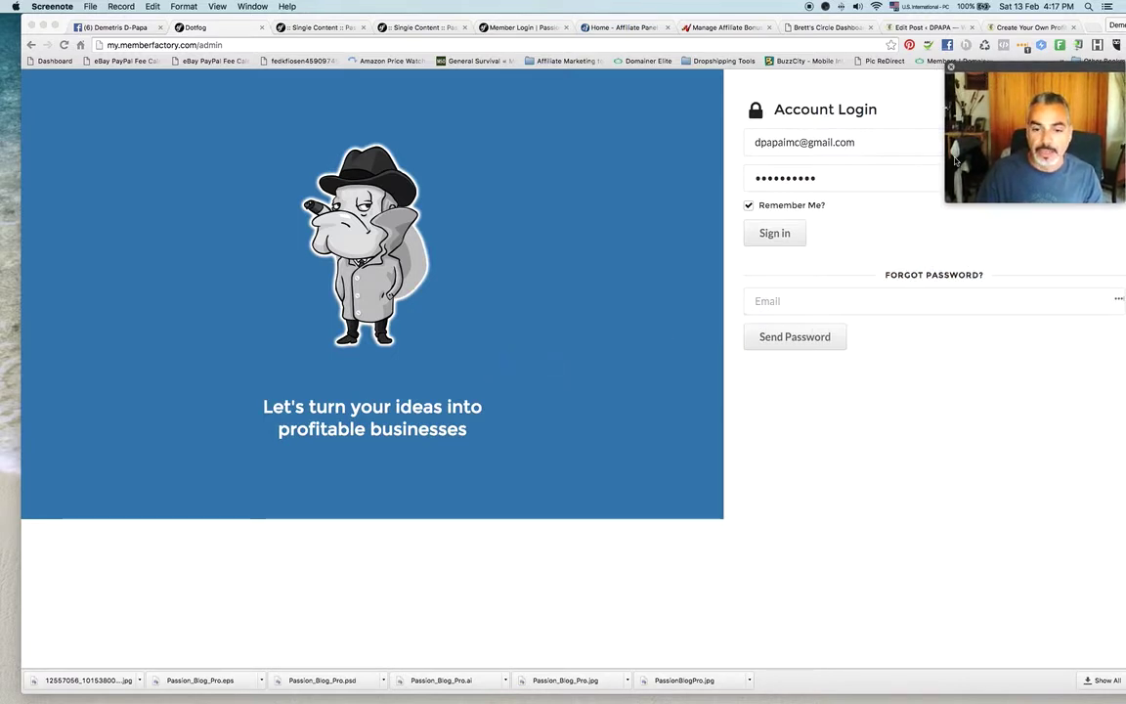
pyautogui.click(763, 235)
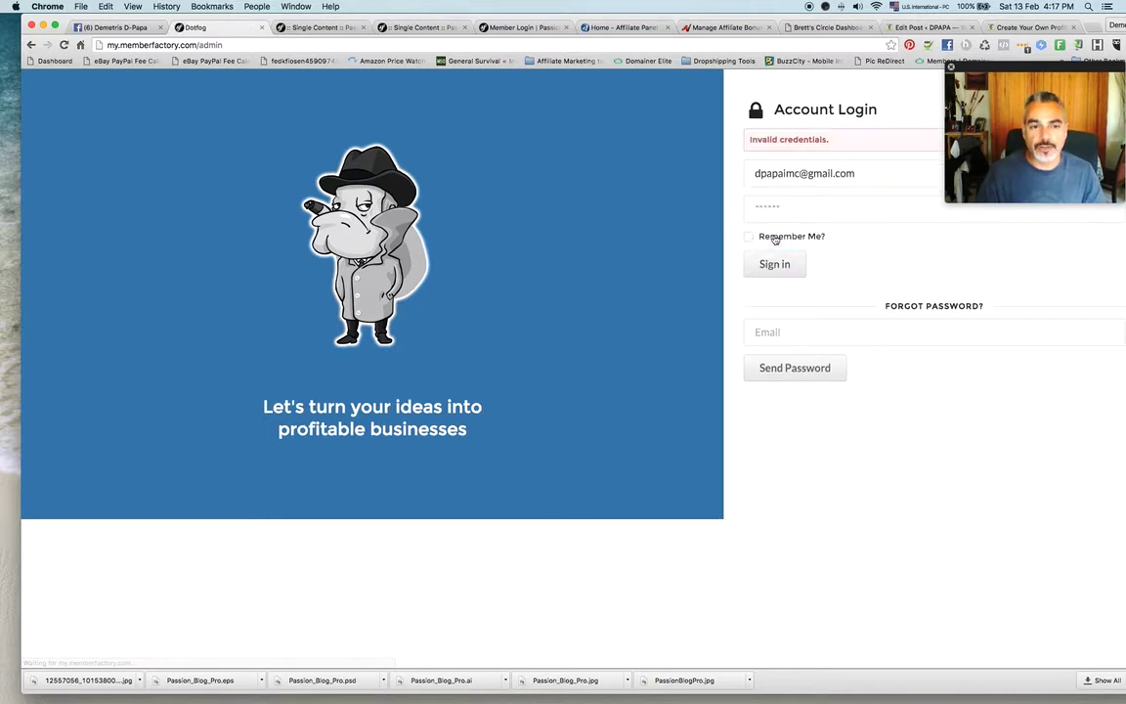
# Step: Tick Remember Me and re-enter the account password to sign in
pyautogui.click(774, 239)
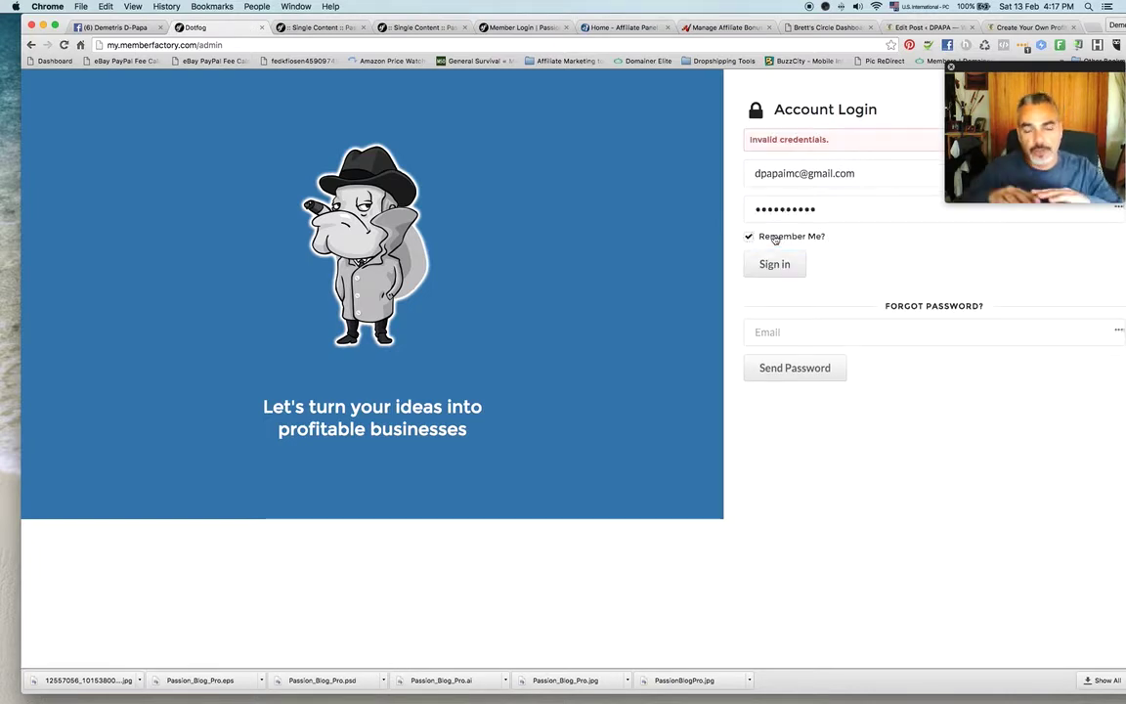
pyautogui.click(846, 209)
pyautogui.press('super+a')
pyautogui.press('Return')
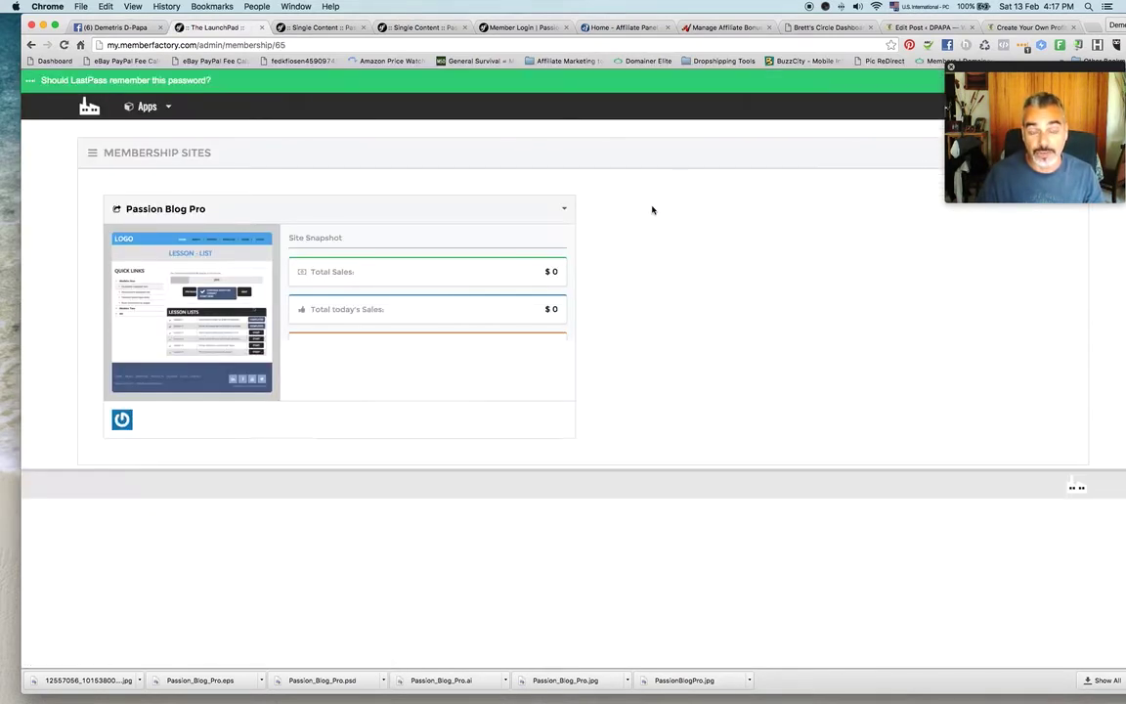
# Step: Switch from the membership sites list to the Agency back office via the Welcome menu
pyautogui.moveTo(147, 107)
pyautogui.click(154, 130)
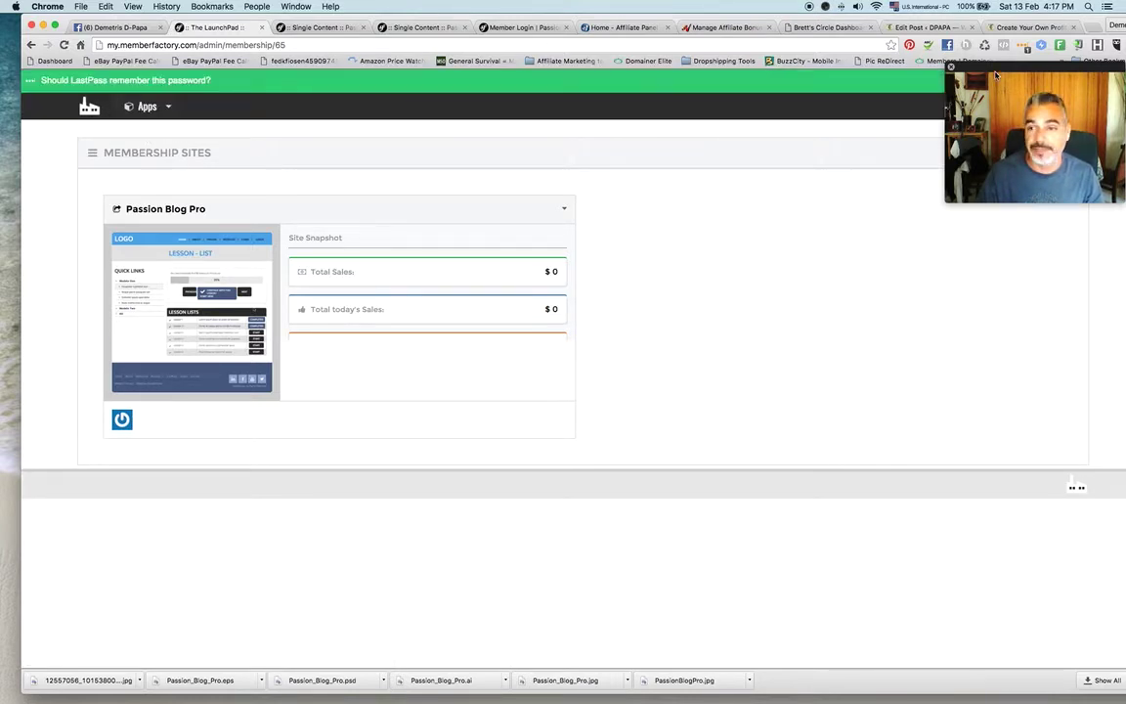
pyautogui.moveTo(997, 73); pyautogui.dragTo(993, 137)
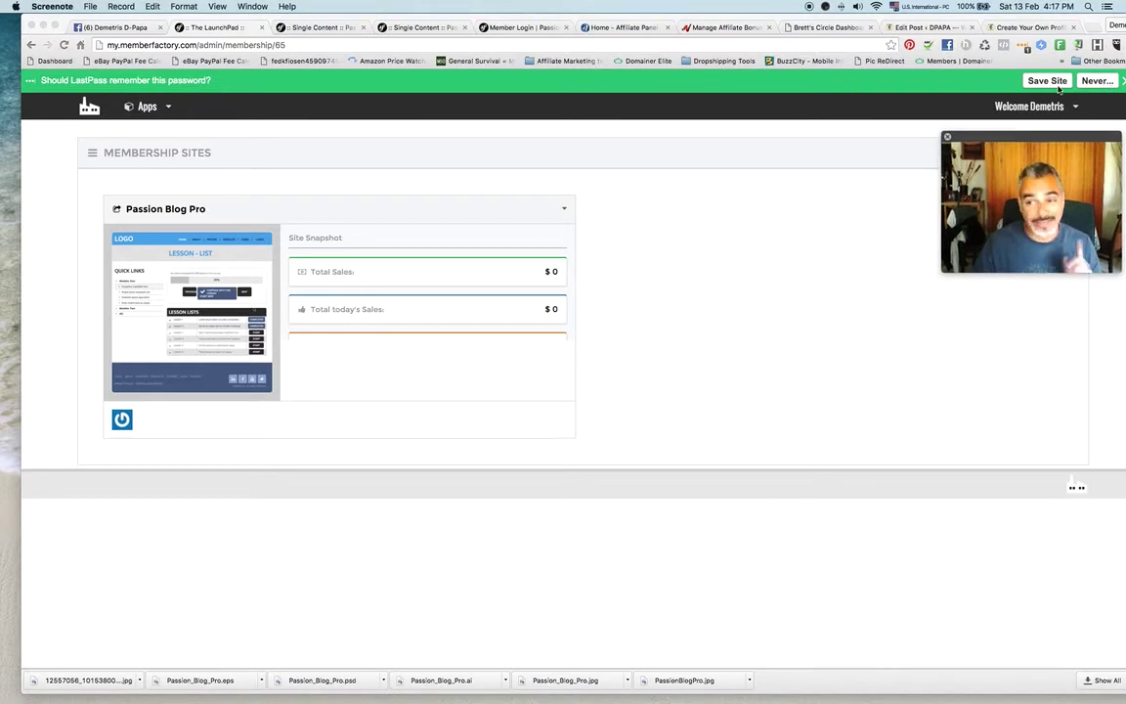
pyautogui.click(1030, 106)
pyautogui.click(1047, 138)
pyautogui.moveTo(1047, 137)
pyautogui.mouseDown()
pyautogui.moveTo(1045, 243)
pyautogui.moveTo(1045, 223)
pyautogui.mouseUp()
pyautogui.click(1021, 154)
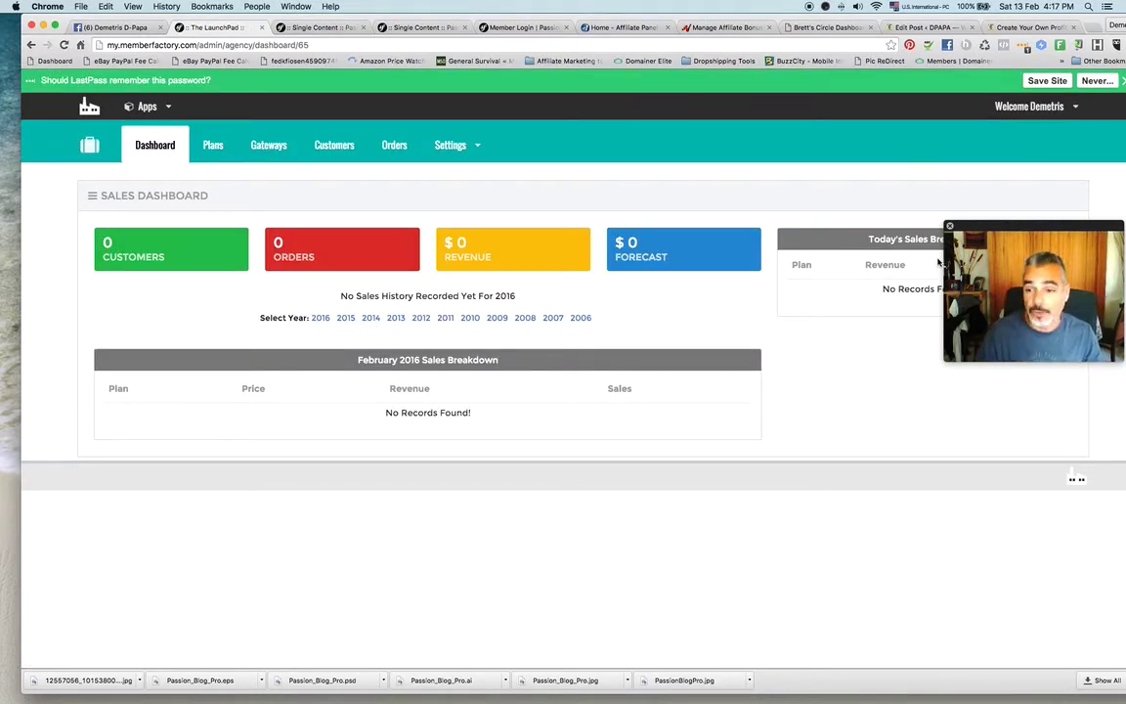
# Step: Show the agency Settings options and view the empty Orders list
pyautogui.moveTo(945, 252); pyautogui.dragTo(944, 57)
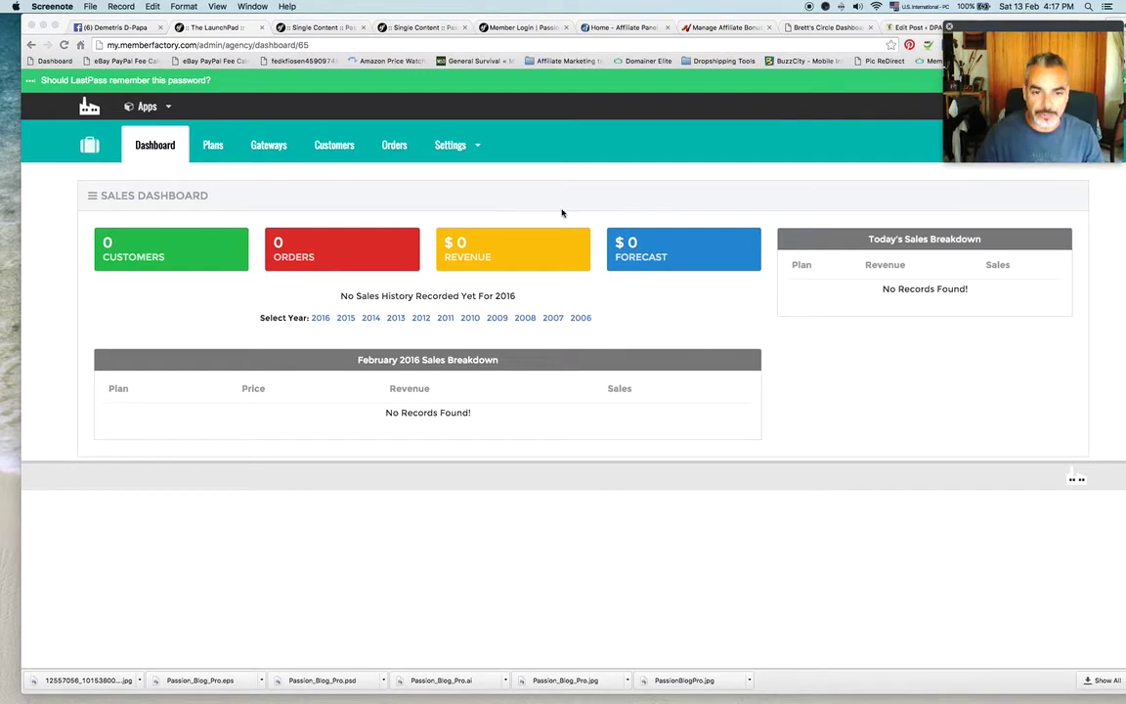
pyautogui.click(477, 147)
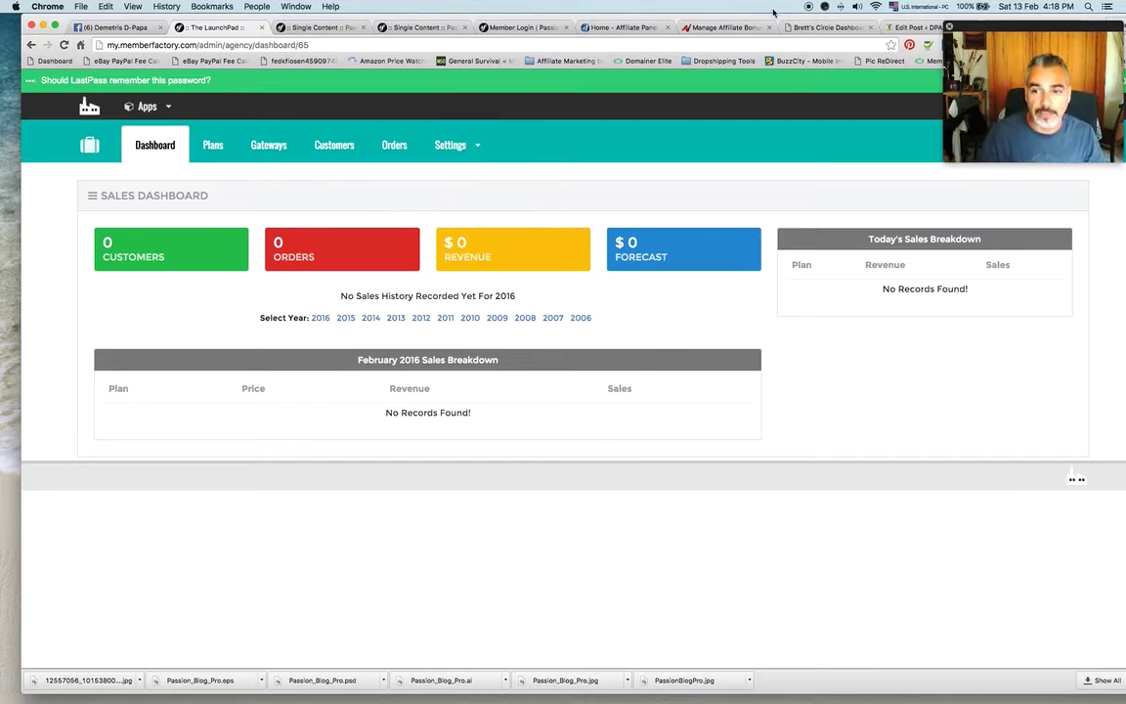
pyautogui.moveTo(771, 14); pyautogui.dragTo(768, 128)
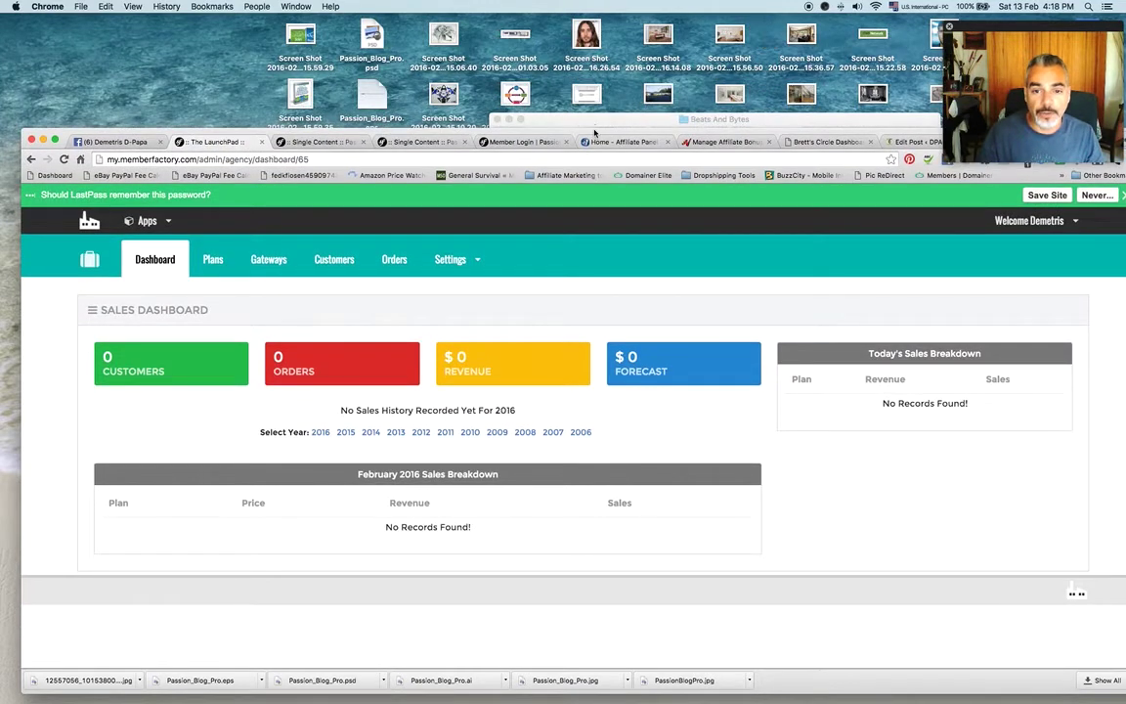
pyautogui.moveTo(586, 130); pyautogui.dragTo(582, 37)
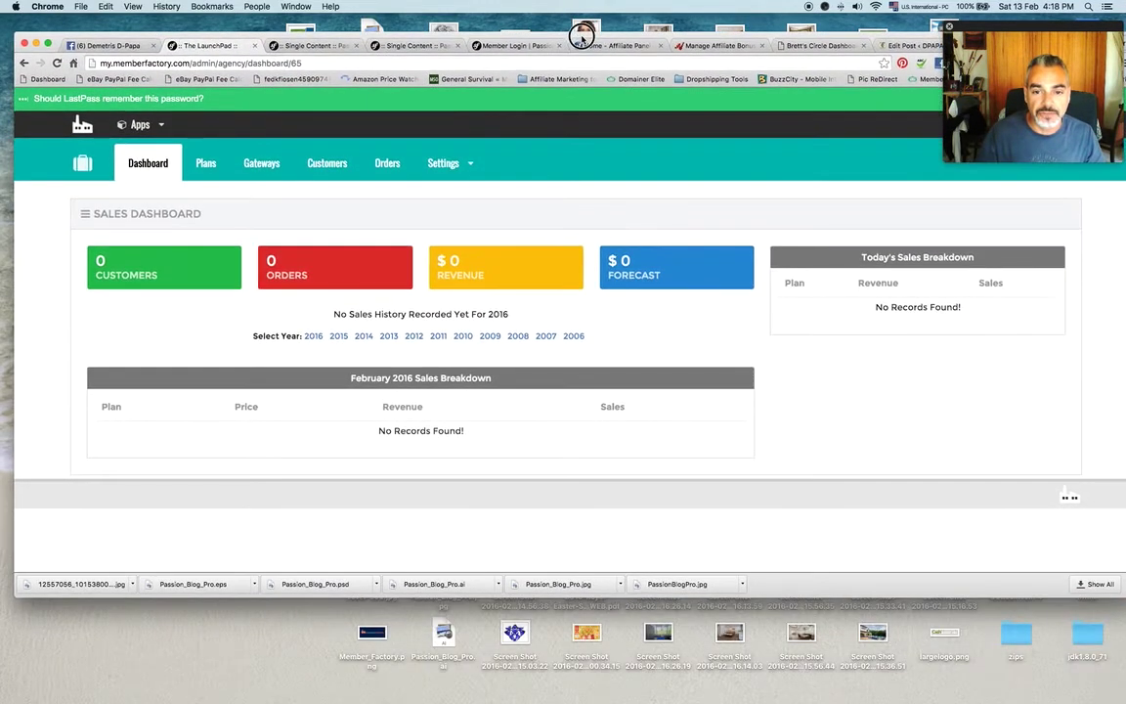
pyautogui.click(473, 164)
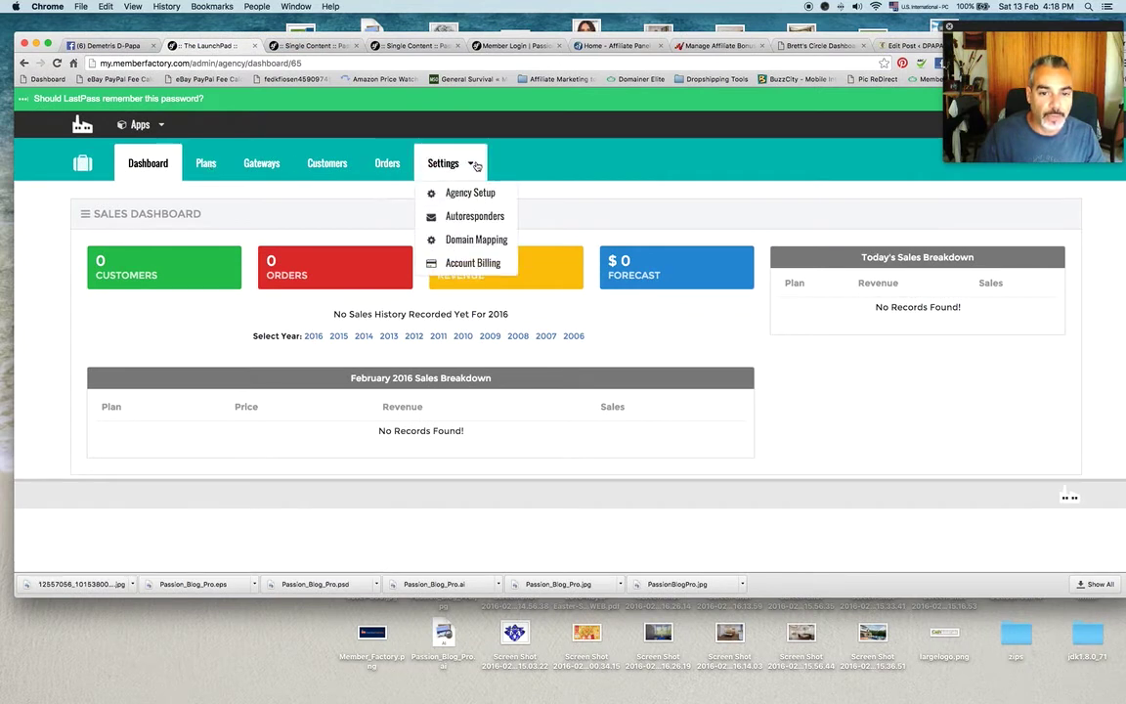
pyautogui.click(205, 165)
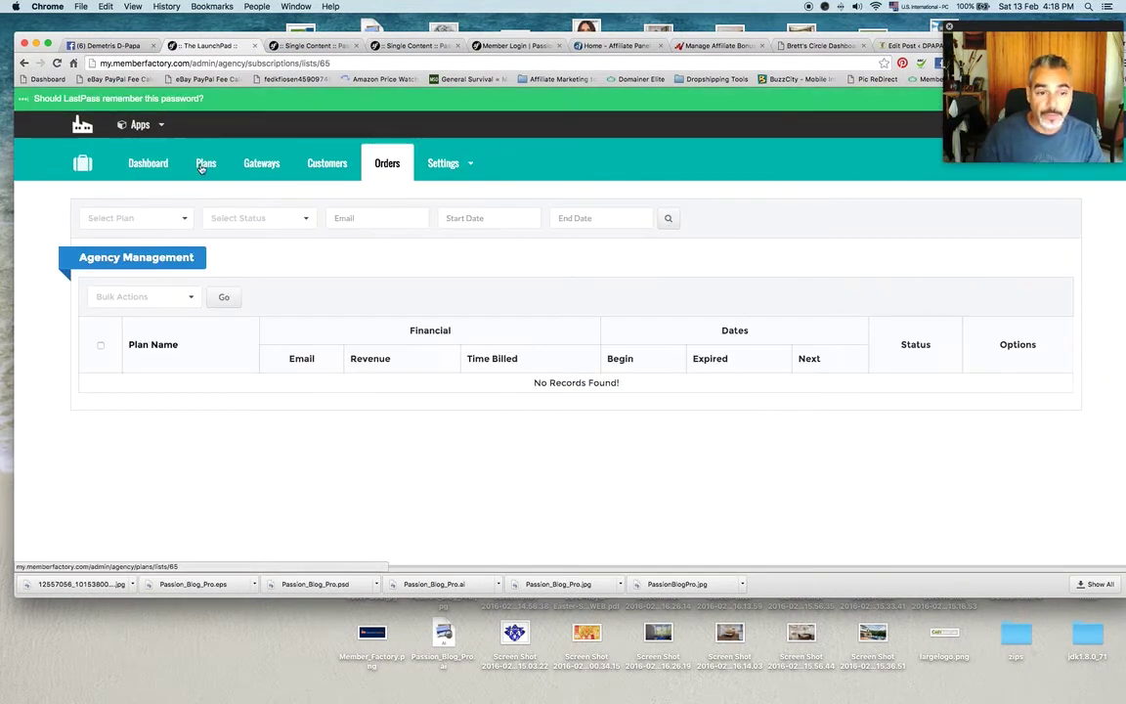
# Step: View the Plans list, check a new plan's Stop After and Billing Frequency options, then cancel unsaved
pyautogui.click(203, 164)
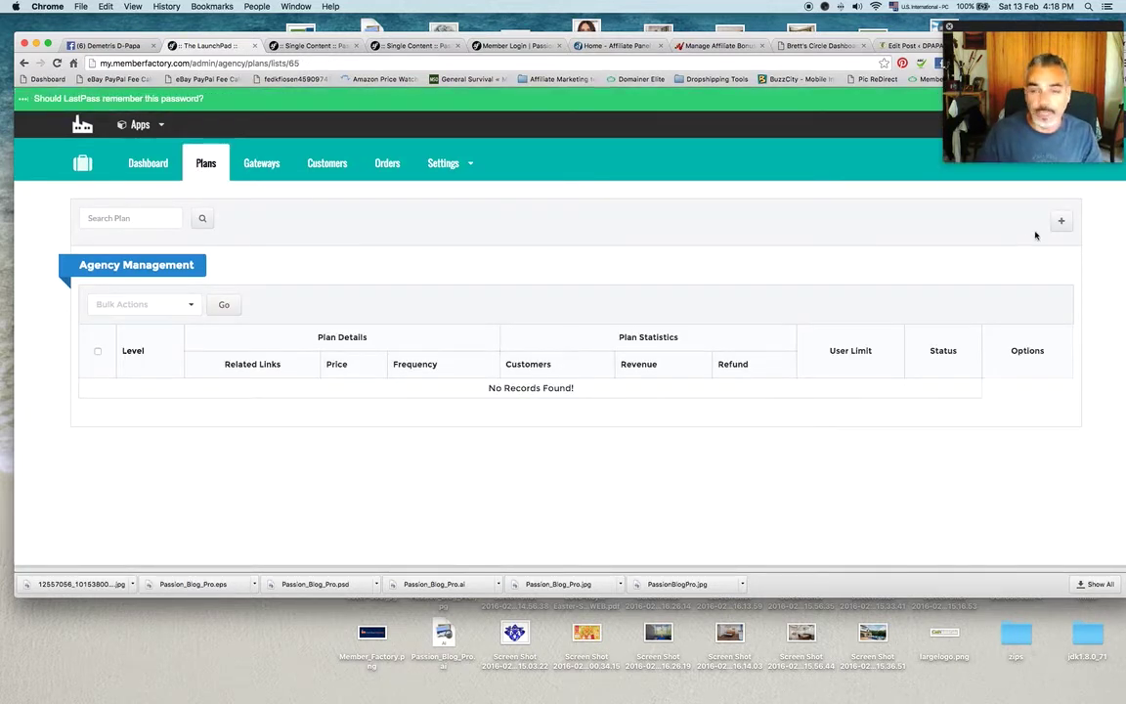
pyautogui.click(1058, 224)
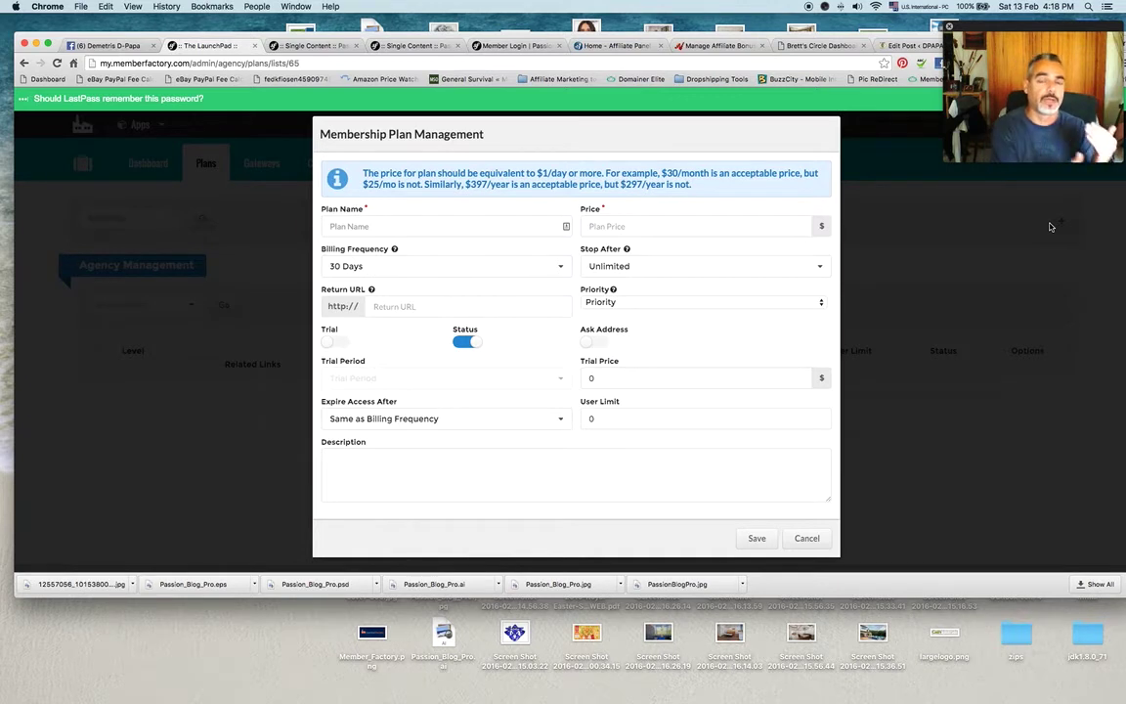
pyautogui.click(667, 266)
pyautogui.click(455, 271)
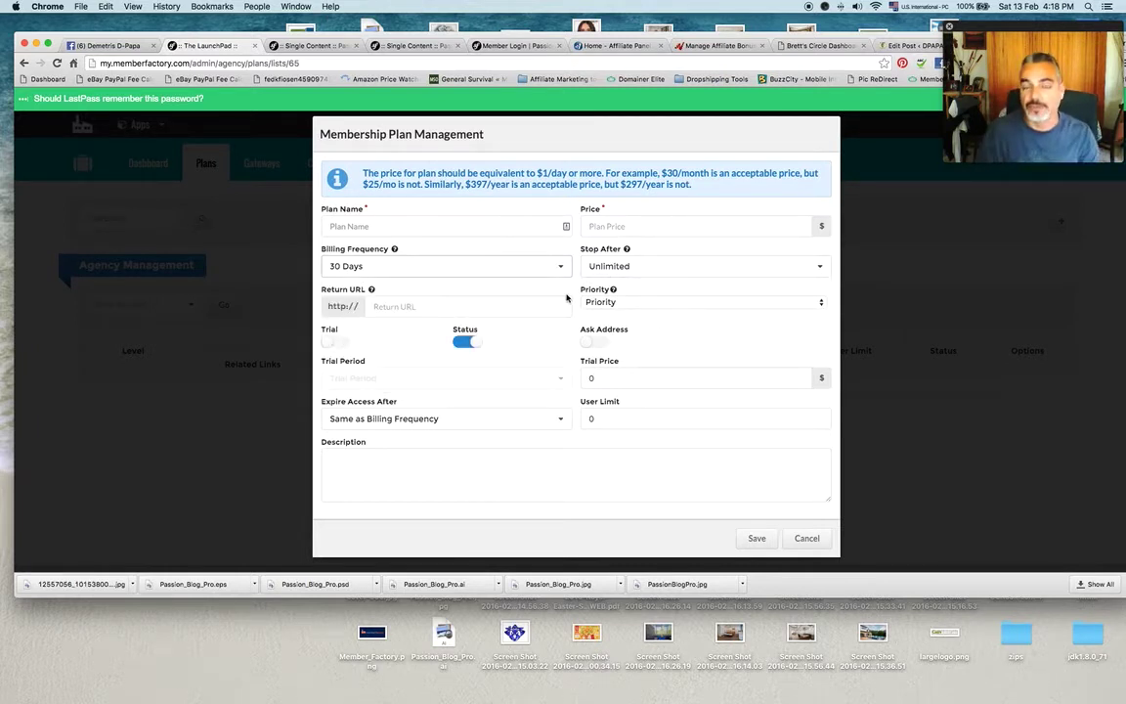
pyautogui.click(799, 540)
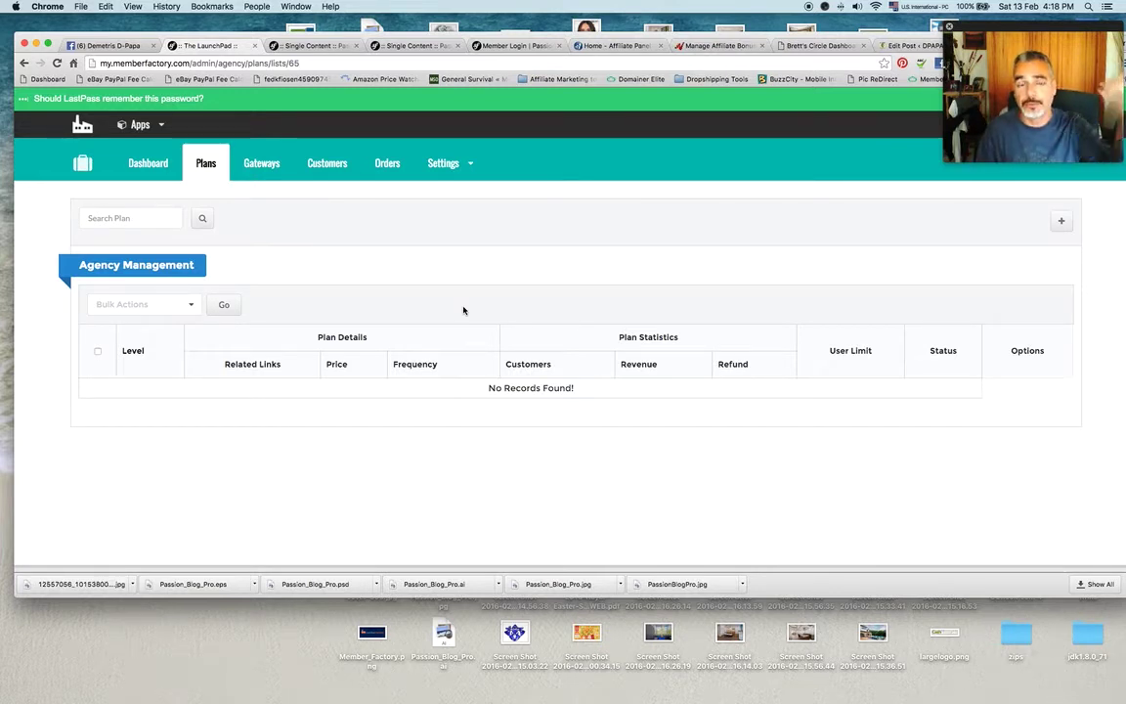
# Step: Review the disabled payment gateways, then check the Add Admin form's plan choices and dismiss it unsaved
pyautogui.click(271, 165)
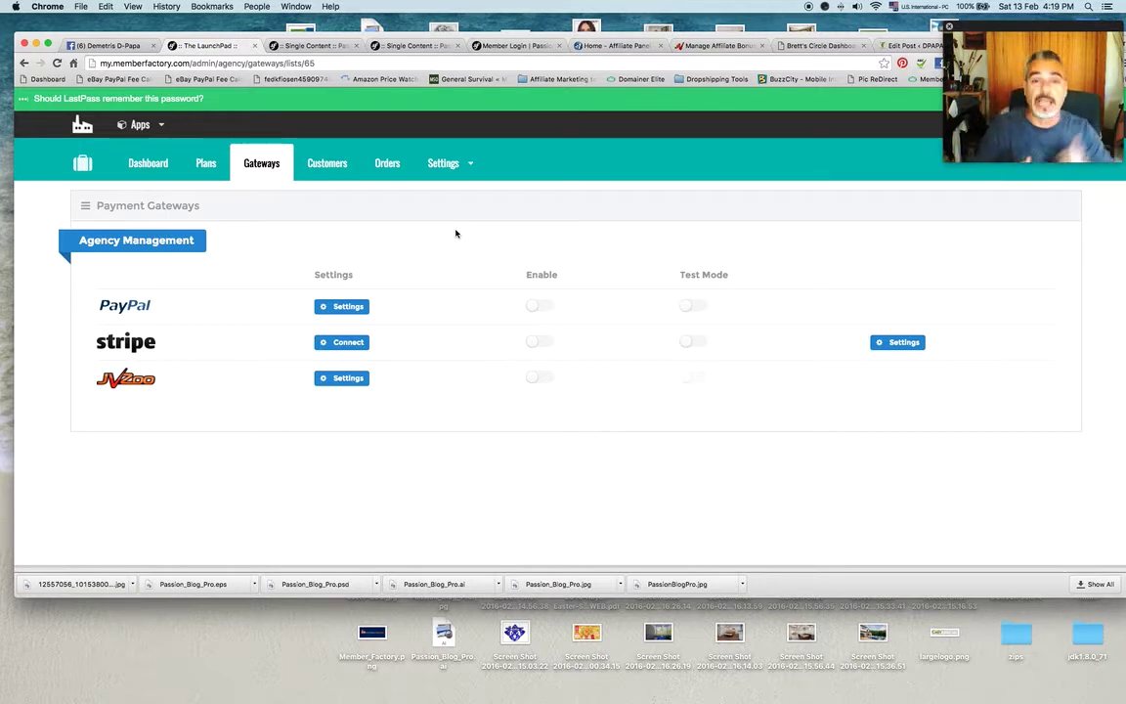
pyautogui.click(326, 166)
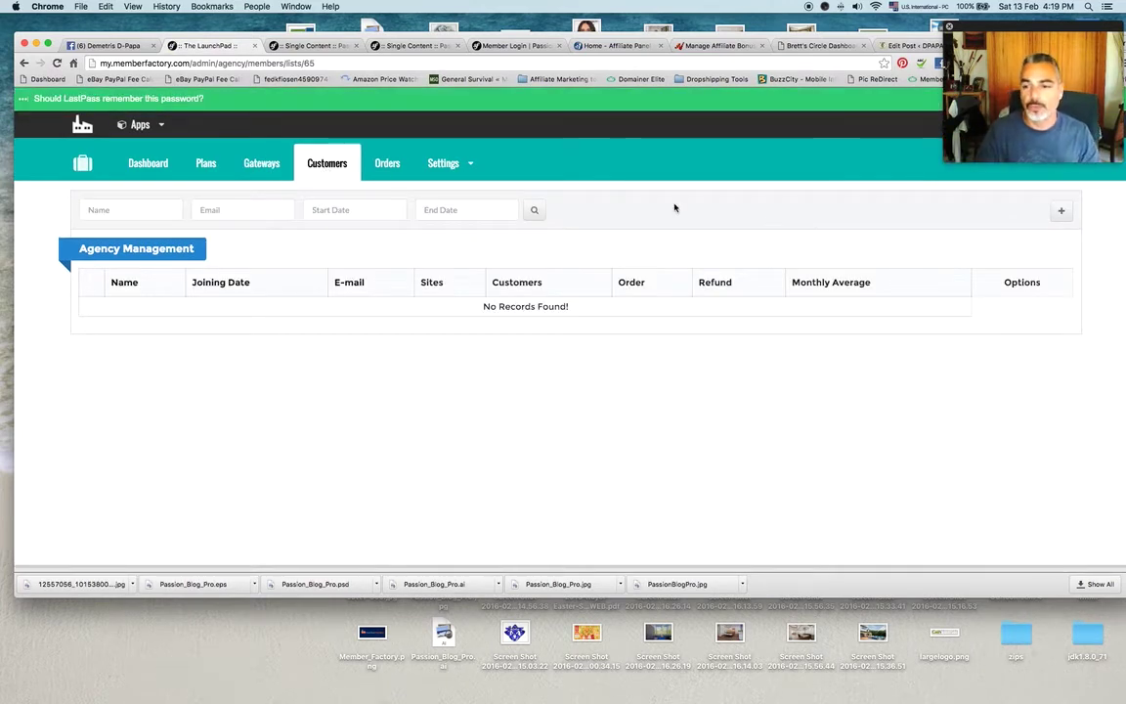
pyautogui.click(1060, 211)
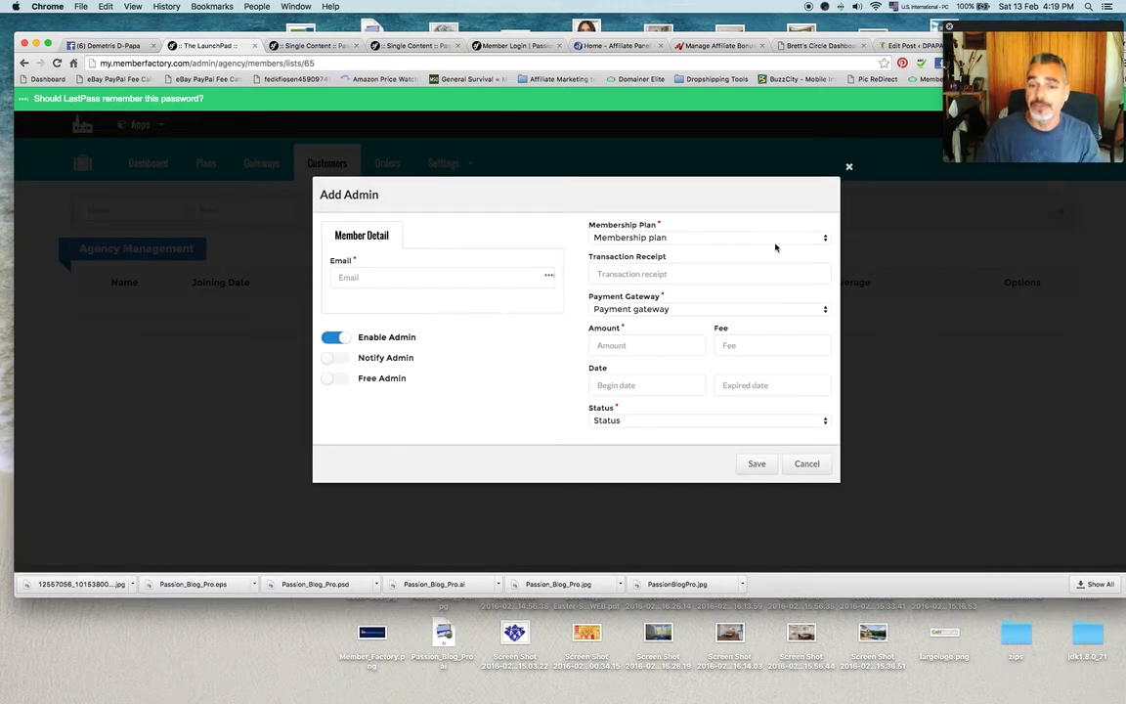
pyautogui.click(707, 238)
pyautogui.click(707, 227)
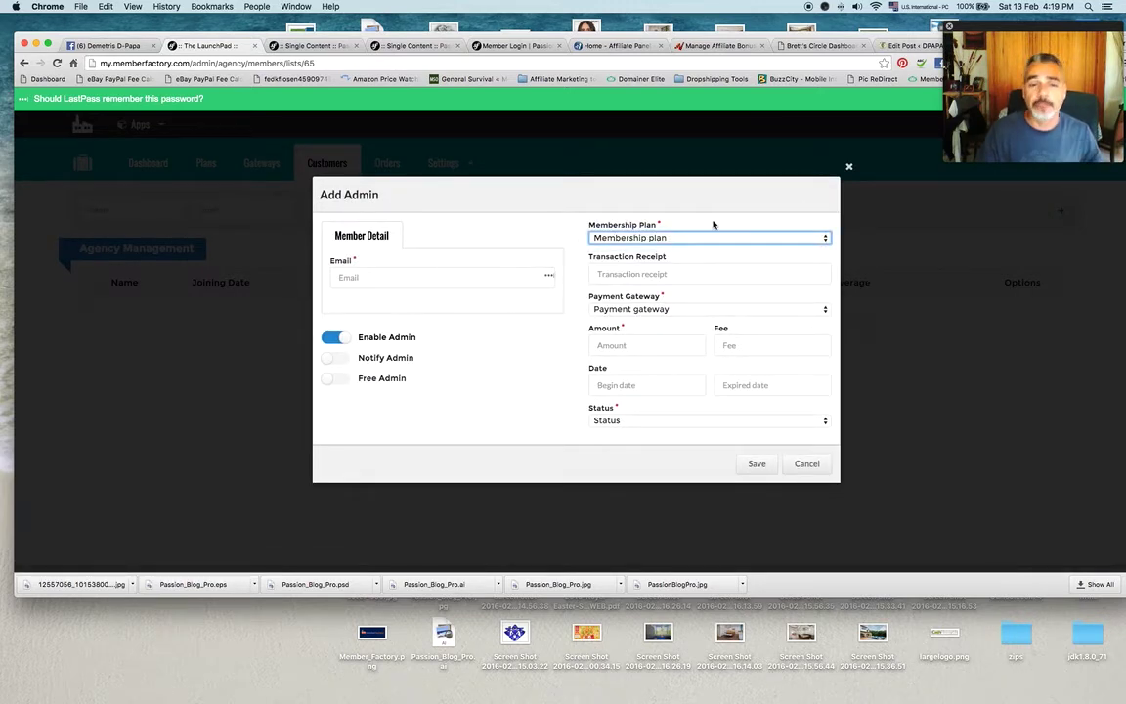
pyautogui.click(849, 168)
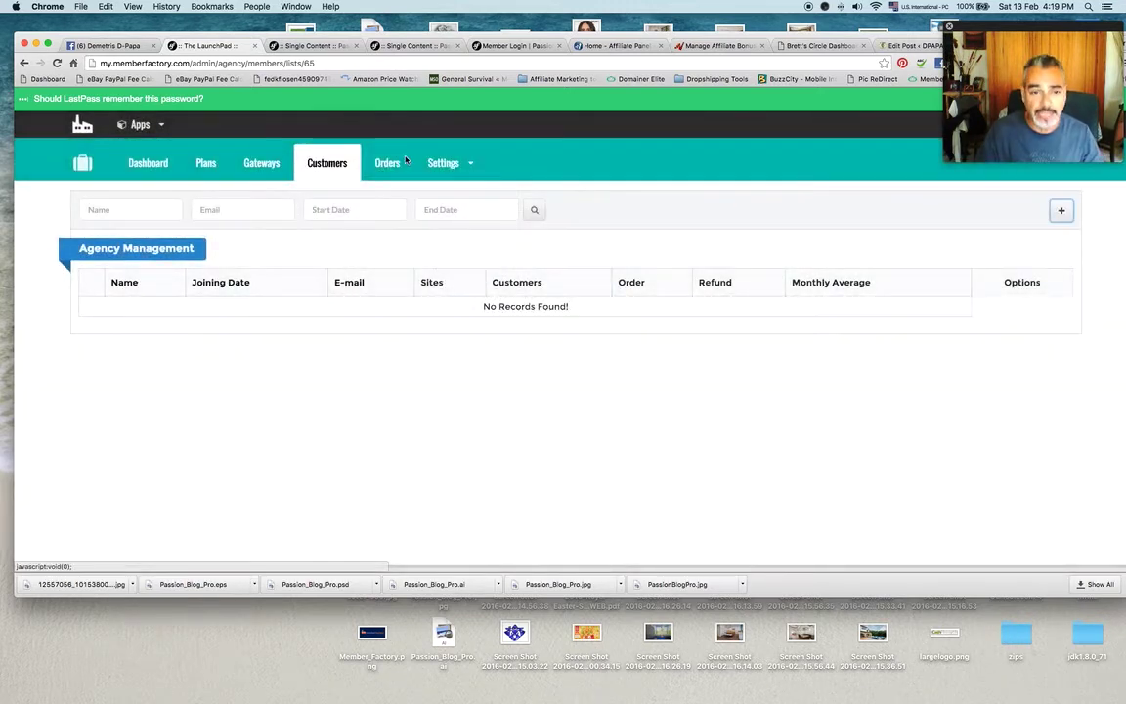
pyautogui.click(470, 166)
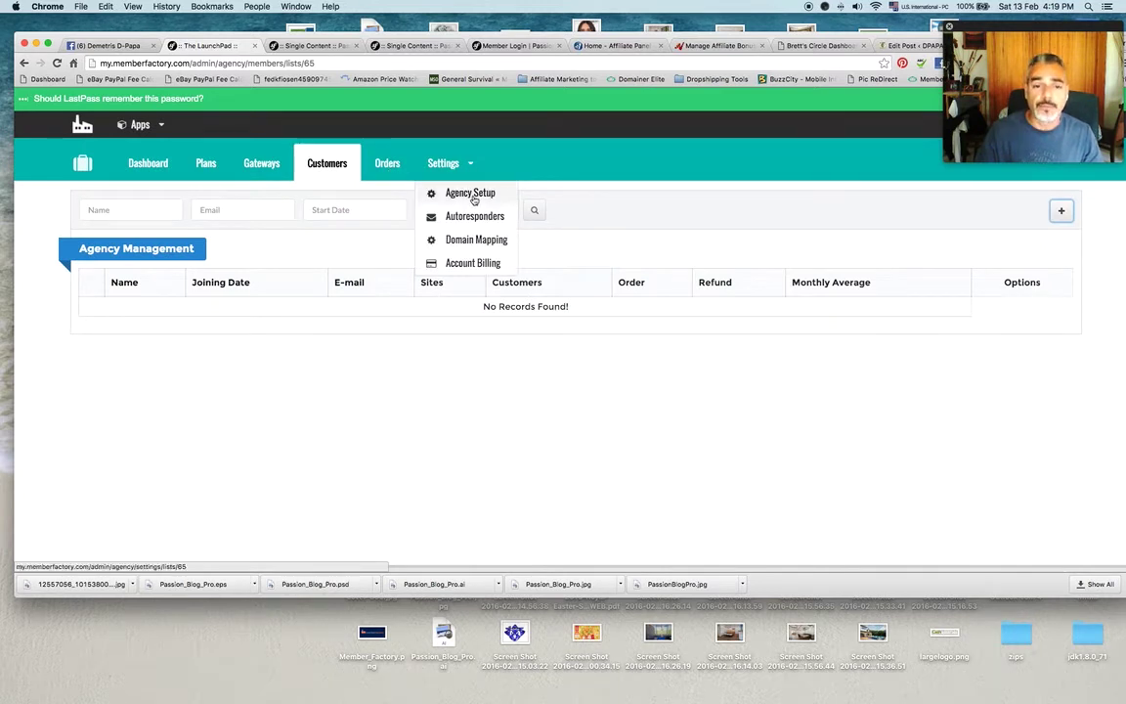
# Step: Open Agency Setup and look through the Getting Started and welcome page previews
pyautogui.click(473, 194)
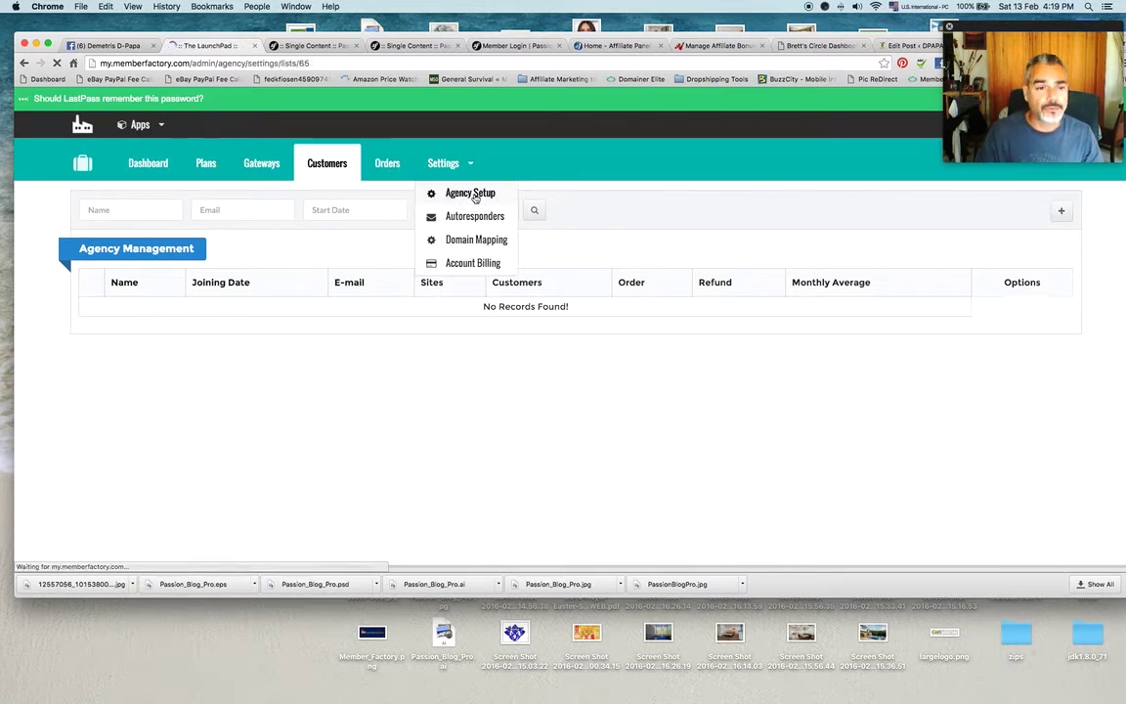
pyautogui.scroll(-1, 369, 246)
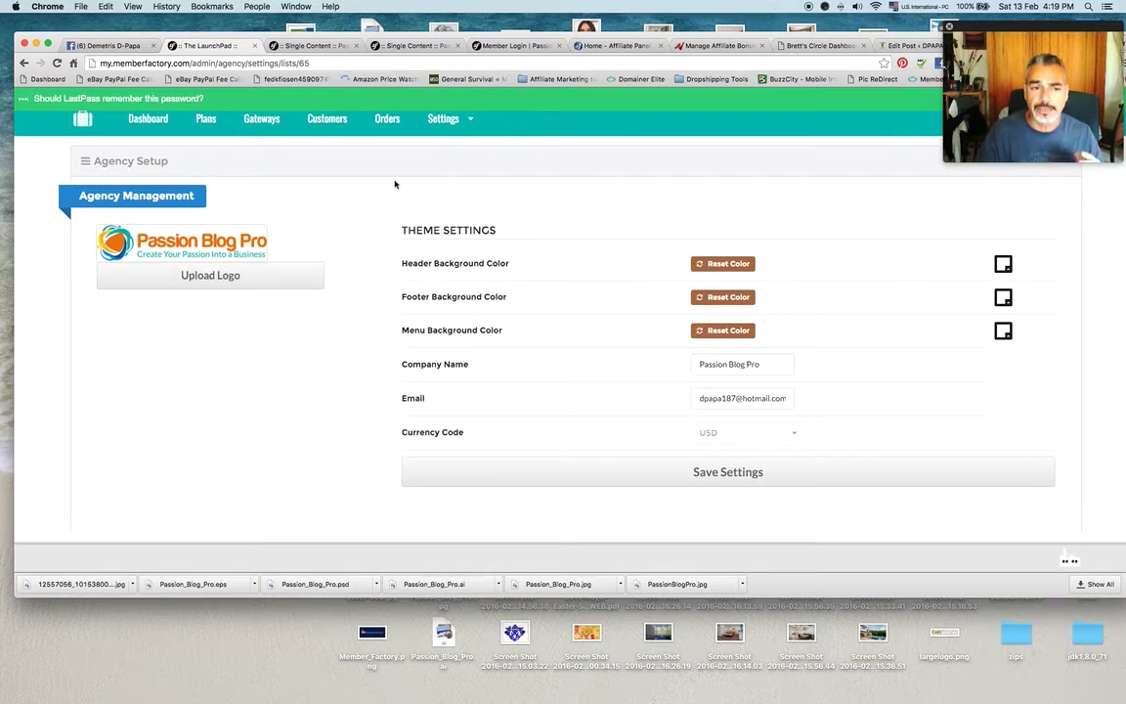
pyautogui.click(301, 45)
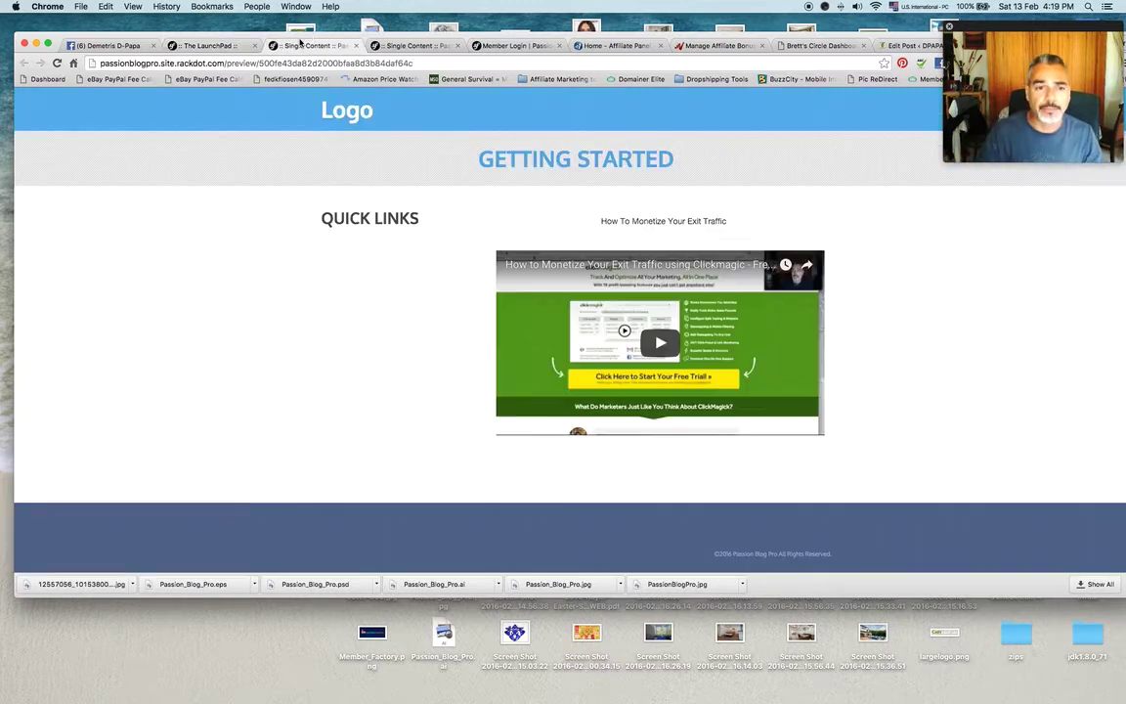
pyautogui.click(403, 45)
pyautogui.click(315, 47)
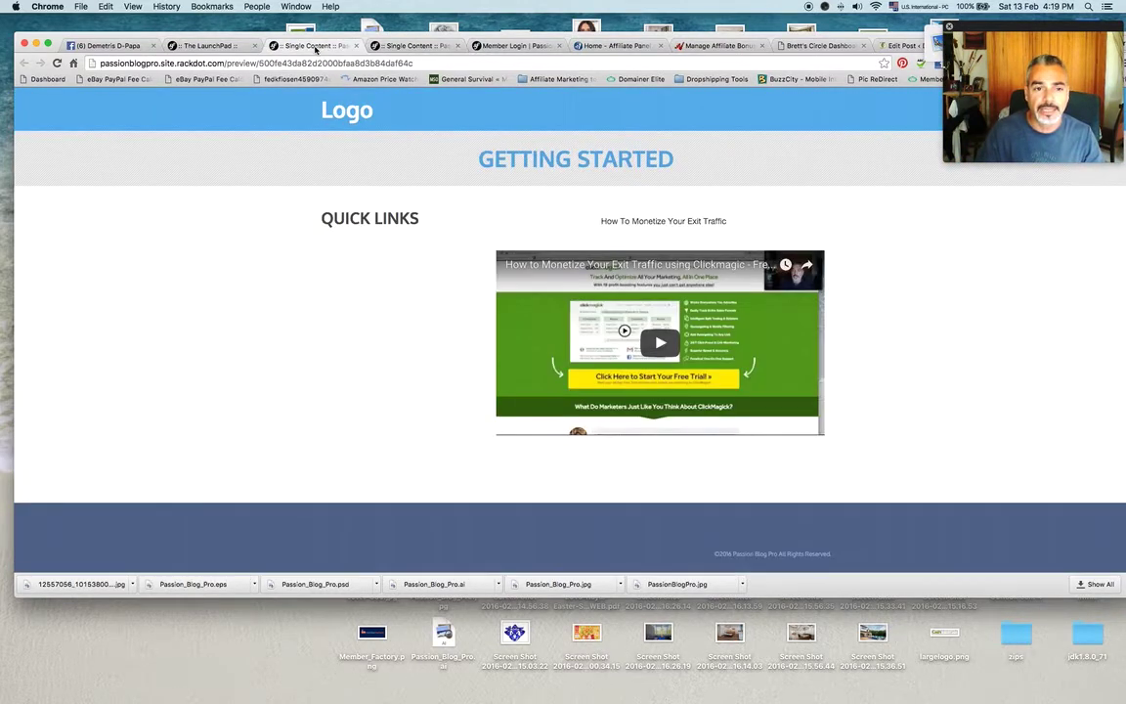
pyautogui.click(200, 46)
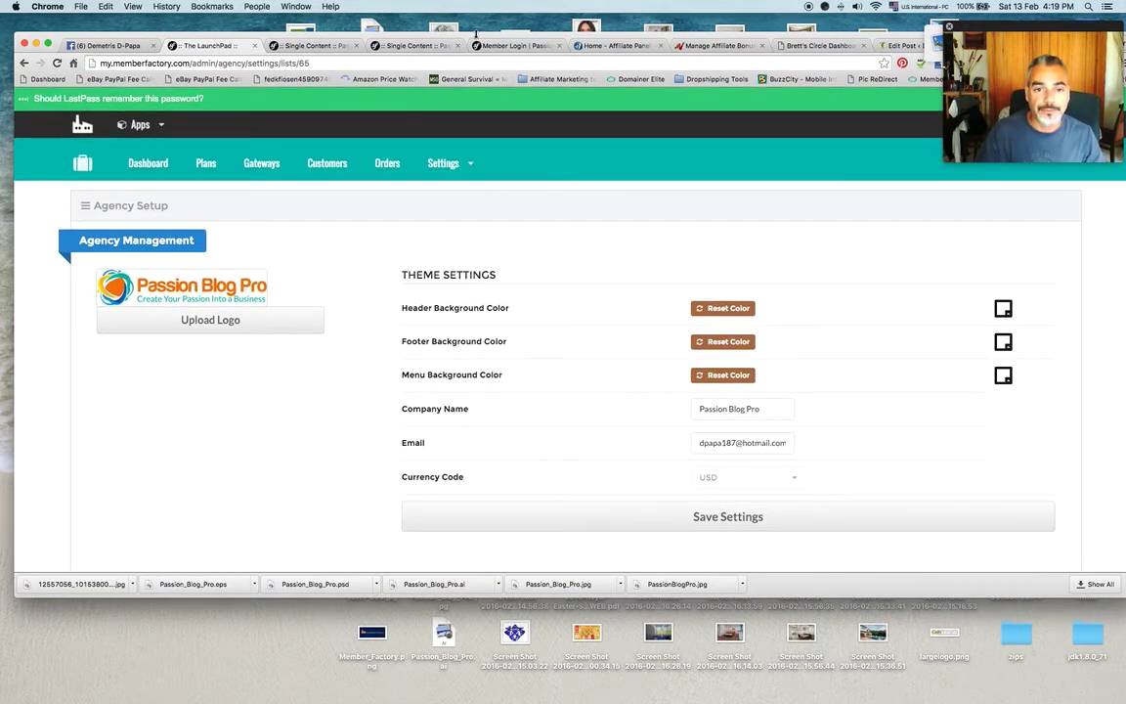
# Step: Check the Header Background Color picker without changing it, then return to the sales dashboard
pyautogui.moveTo(476, 35); pyautogui.dragTo(477, 97)
pyautogui.click(443, 225)
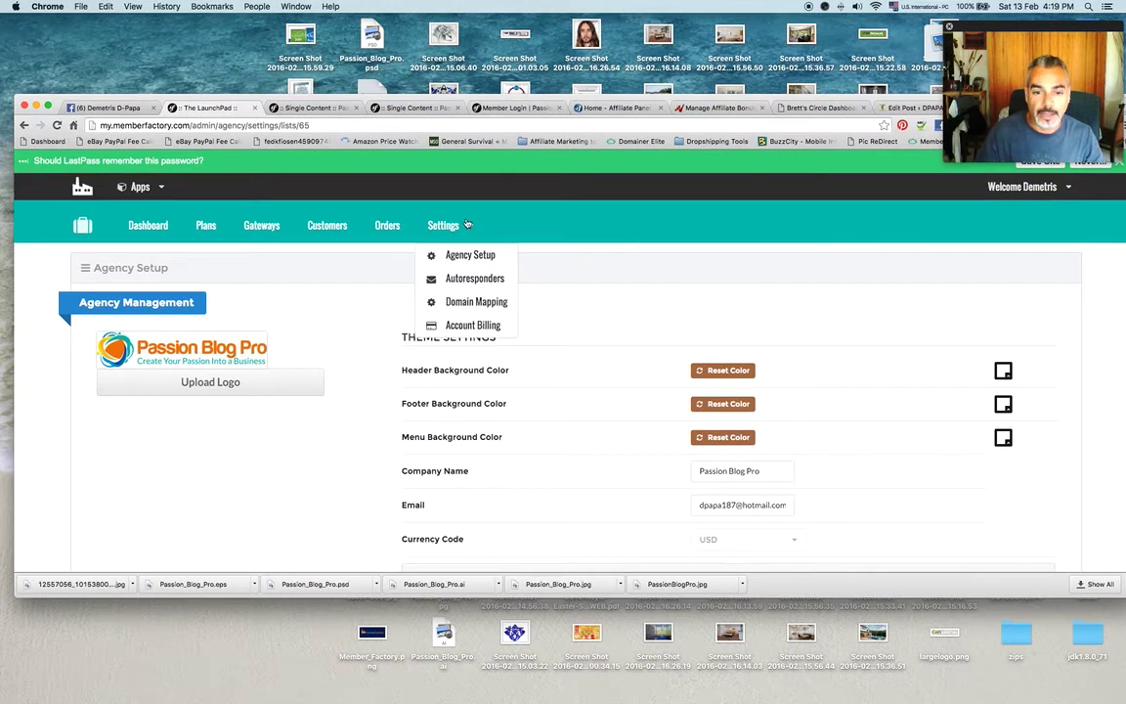
pyautogui.click(484, 256)
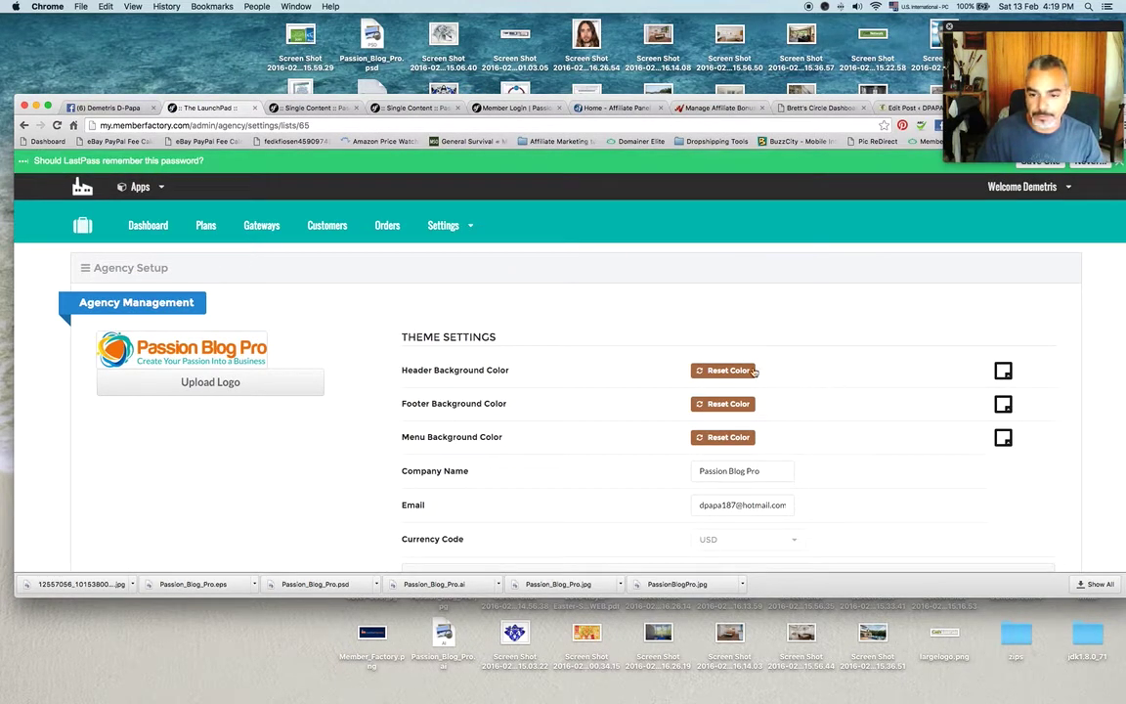
pyautogui.click(1004, 373)
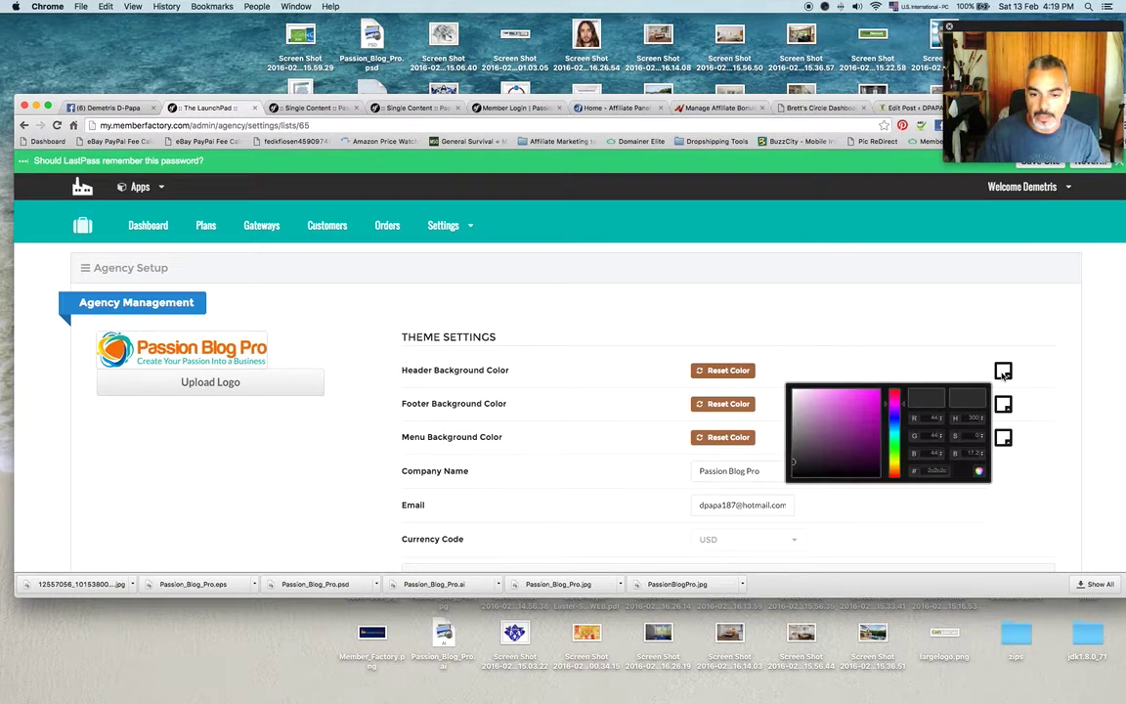
pyautogui.click(785, 376)
pyautogui.scroll(-2, 697, 372)
pyautogui.scroll(2, 697, 358)
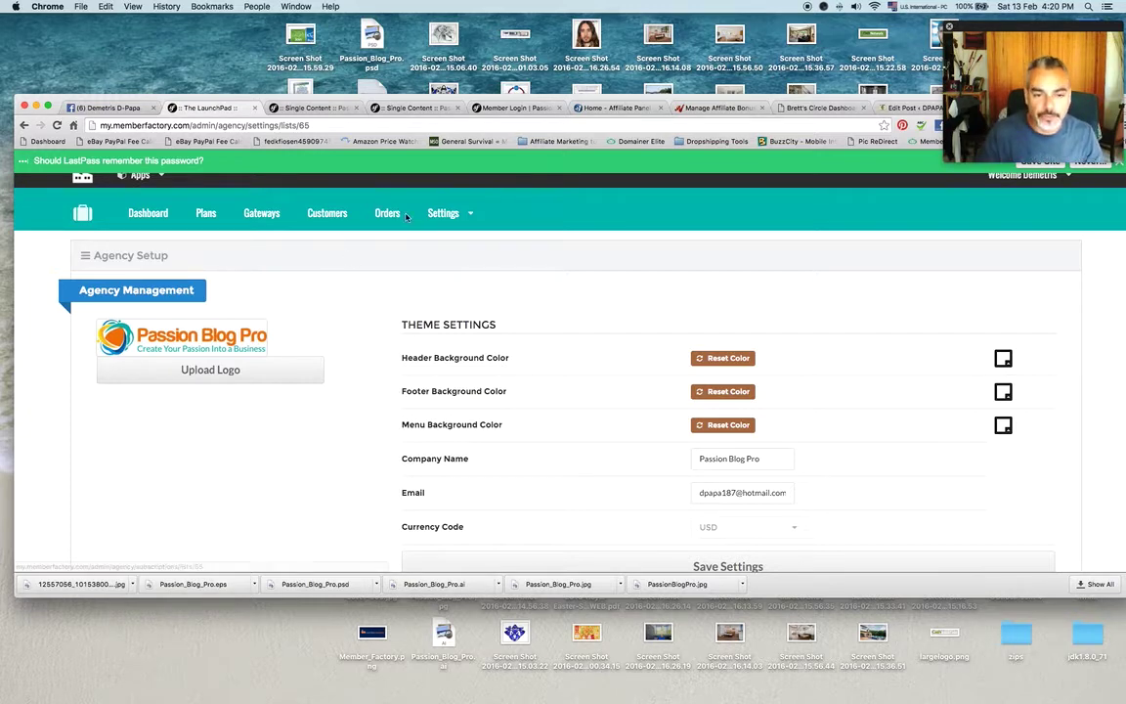
pyautogui.click(151, 214)
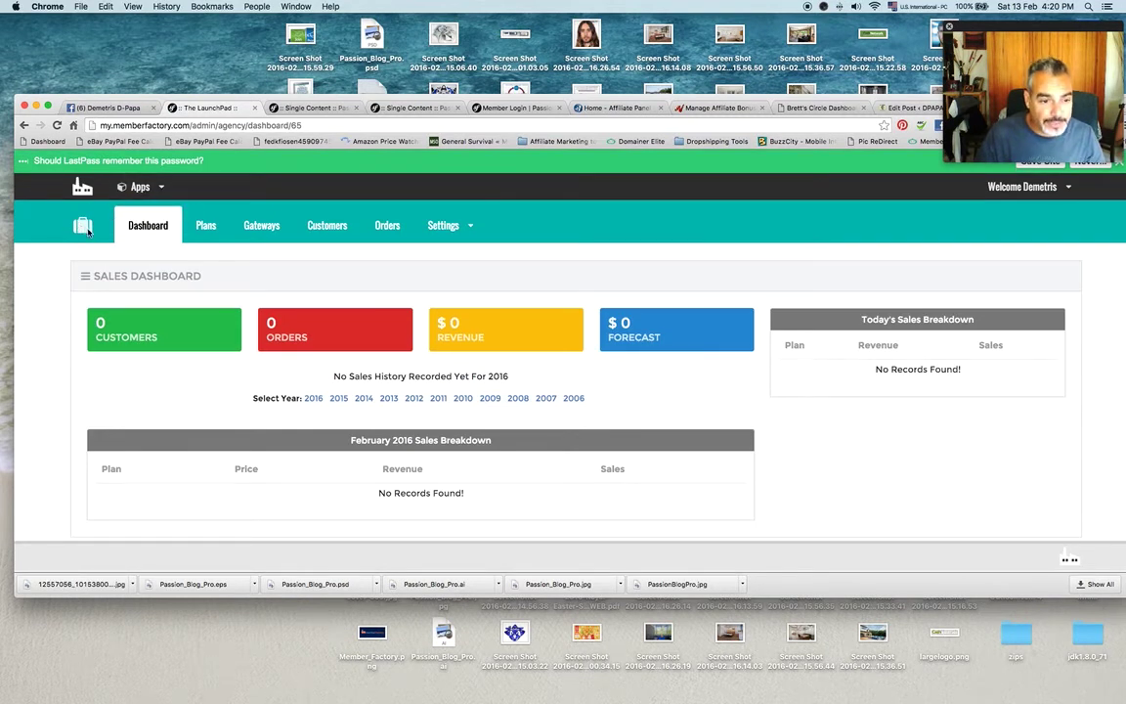
# Step: Go to Apps > Membership Site and create a new site, reaching Site Details
pyautogui.click(140, 186)
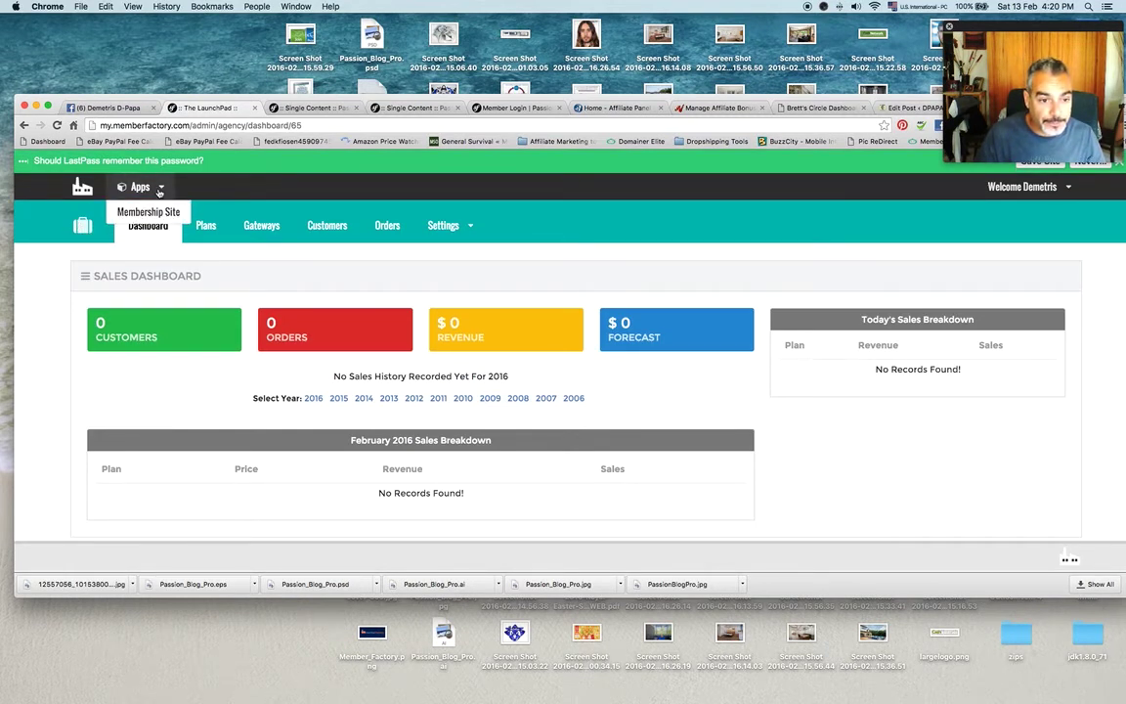
pyautogui.click(152, 212)
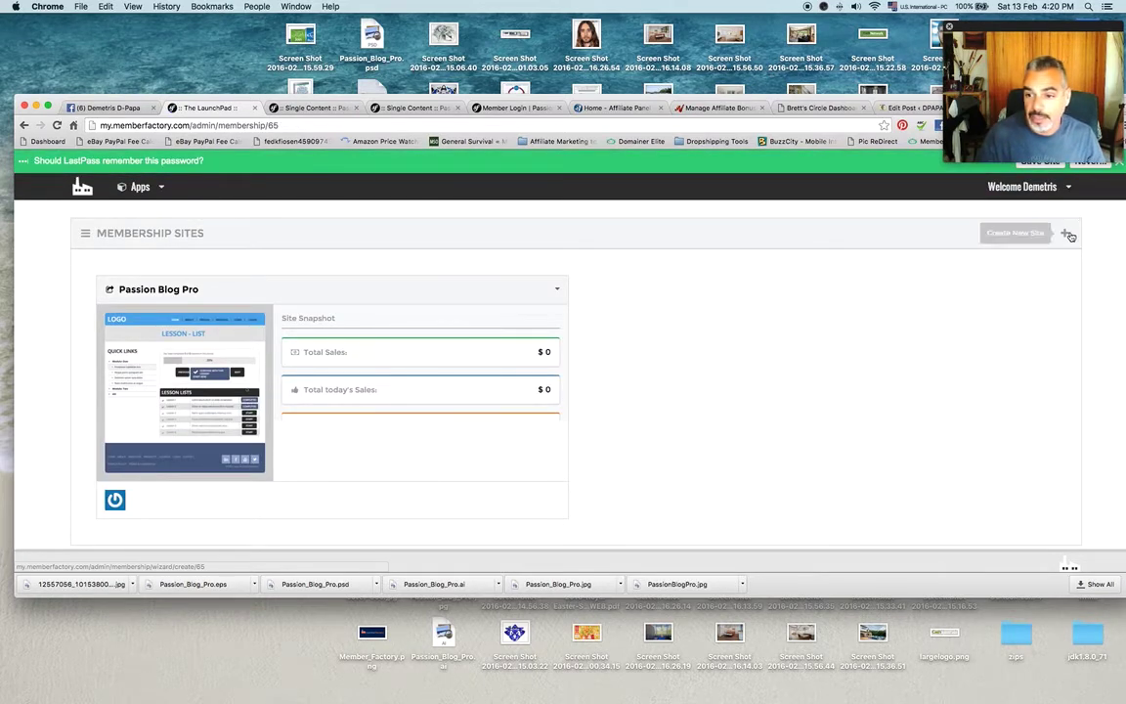
pyautogui.click(1065, 234)
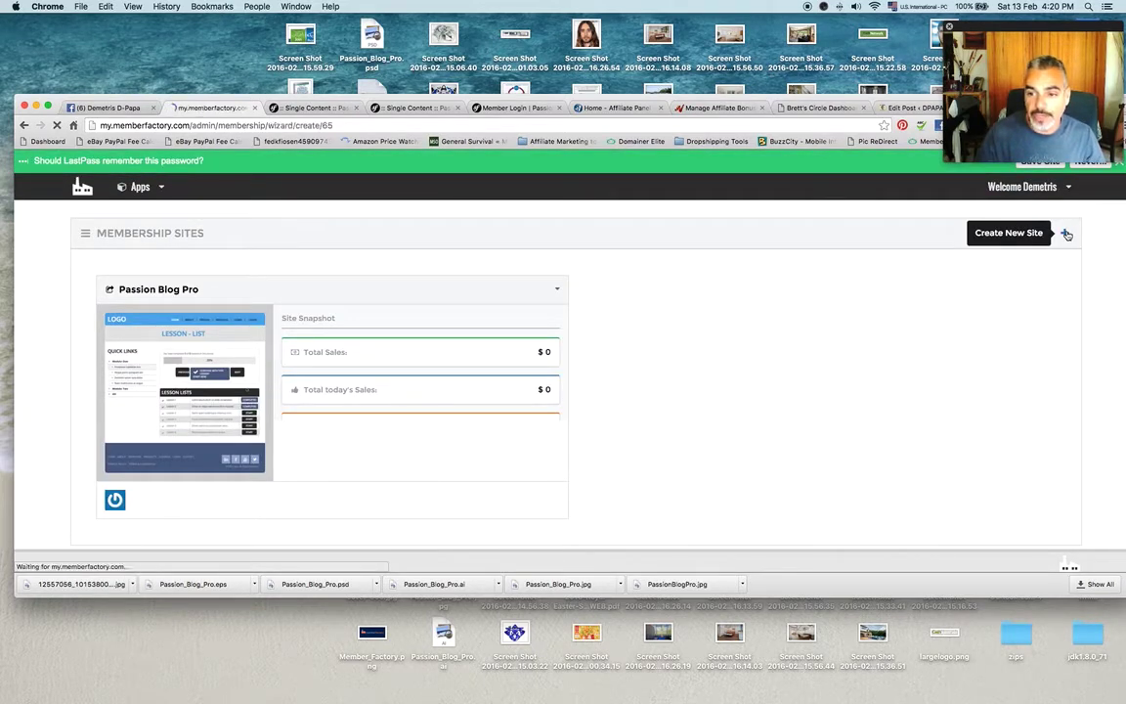
pyautogui.scroll(-3, 391, 332)
# Step: Enter site name 'My Pet Site', a pet-owner description, and confirm slug mypetsite
pyautogui.click(203, 289)
pyautogui.write('My Pet Site')
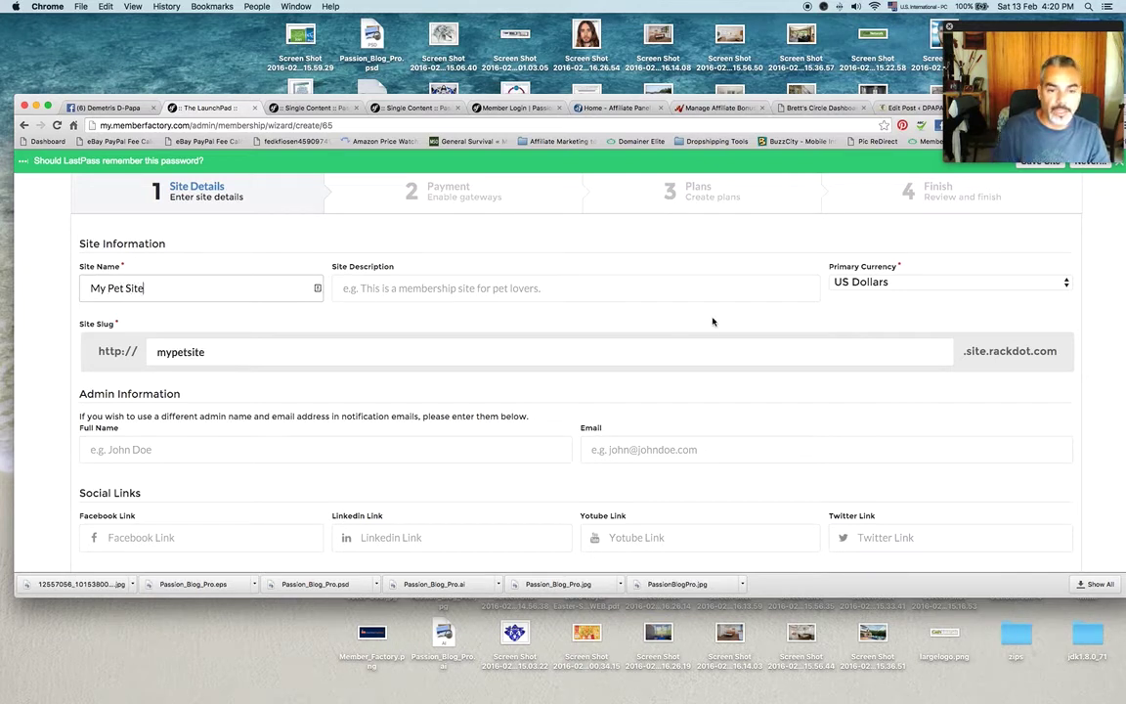
pyautogui.click(553, 290)
pyautogui.write('thg')
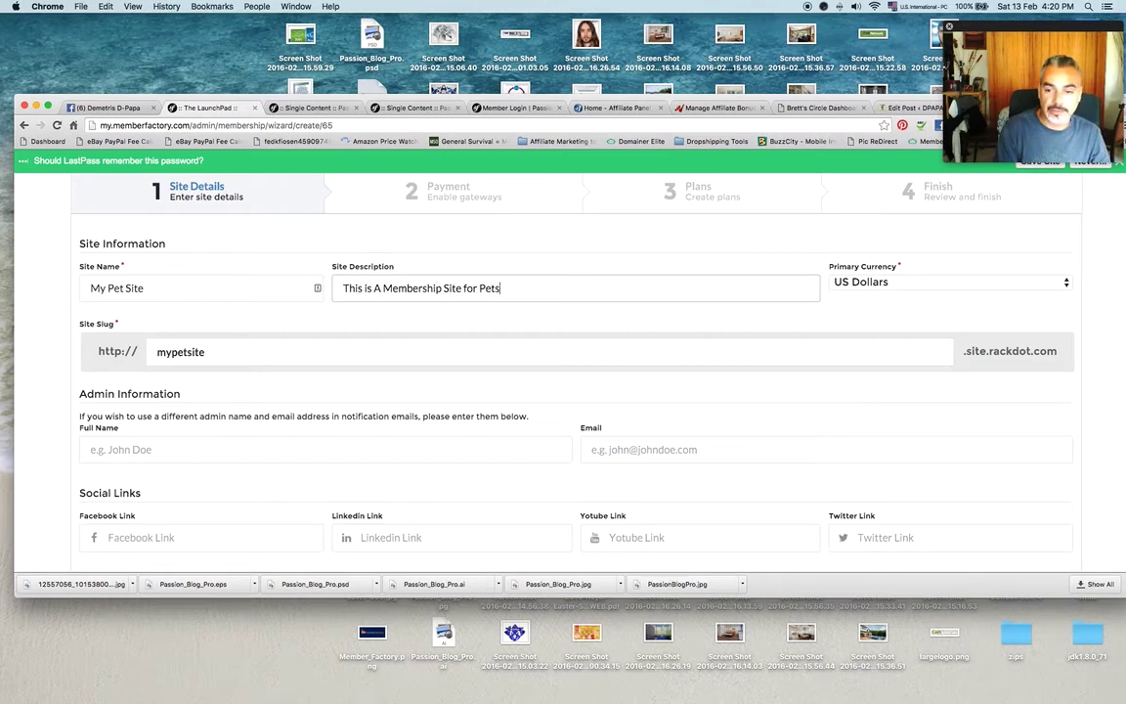
pyautogui.press('BackSpace')
pyautogui.write('Owner')
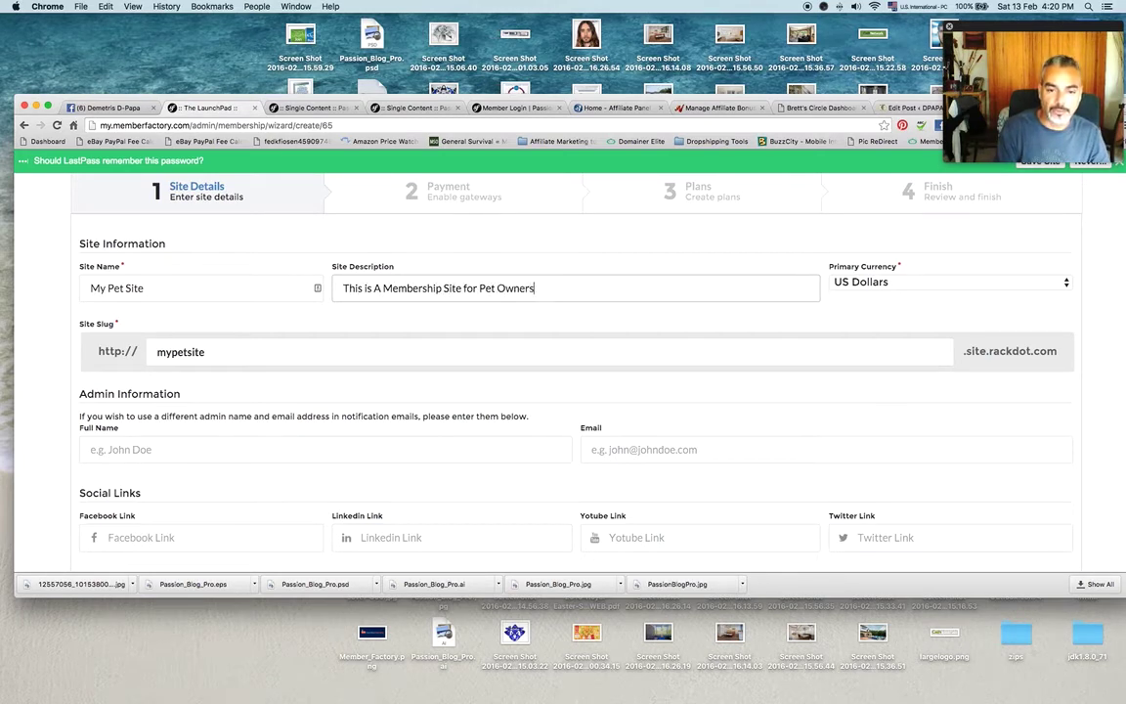
pyautogui.click(250, 356)
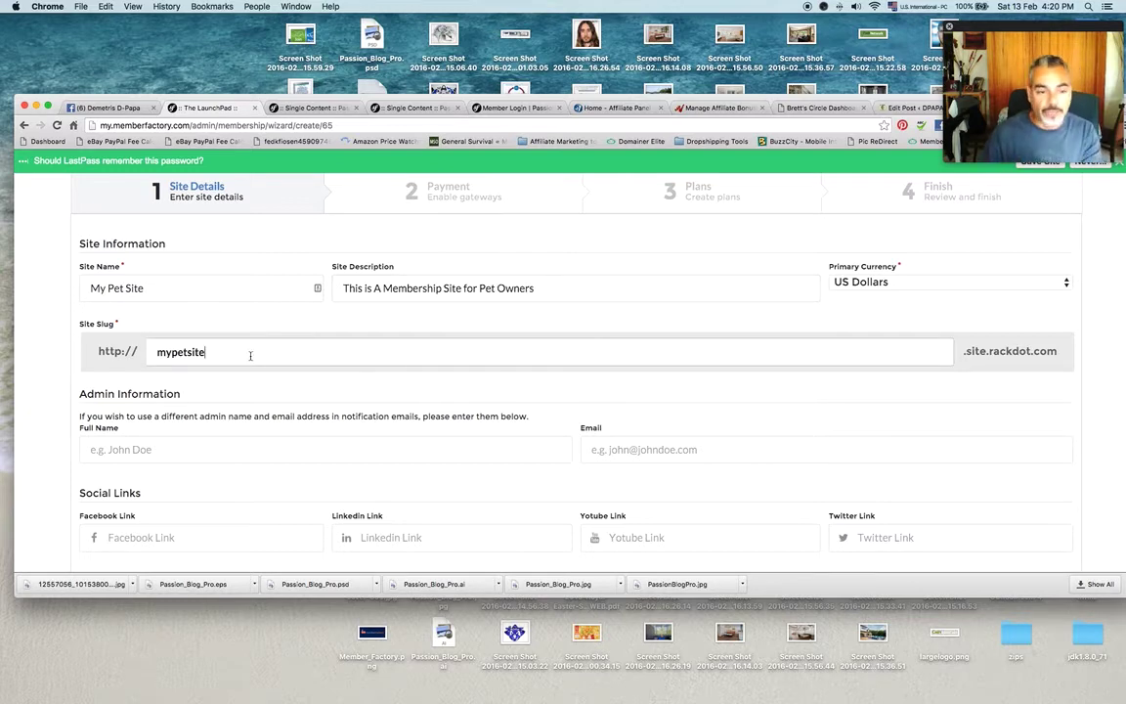
pyautogui.moveTo(157, 351); pyautogui.dragTo(975, 358)
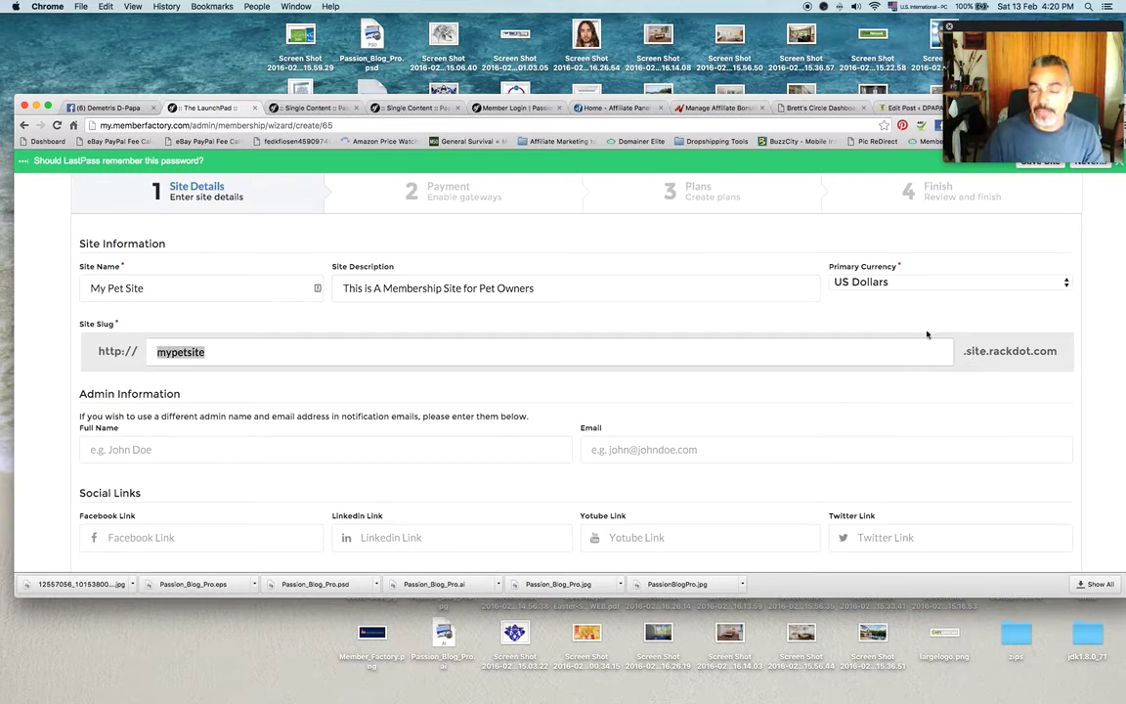
# Step: Scroll past Site Settings and the conversion pixel option, continuing to the Payment step
pyautogui.scroll(-2, 735, 382)
pyautogui.scroll(-1, 721, 383)
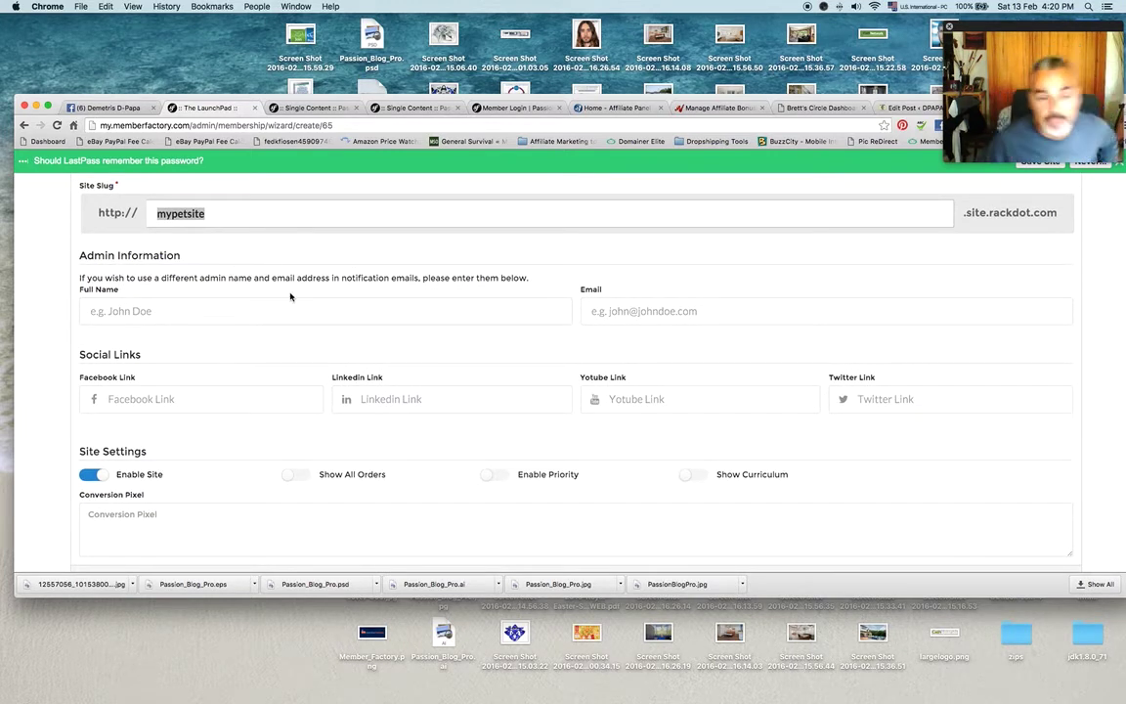
pyautogui.scroll(-1, 209, 380)
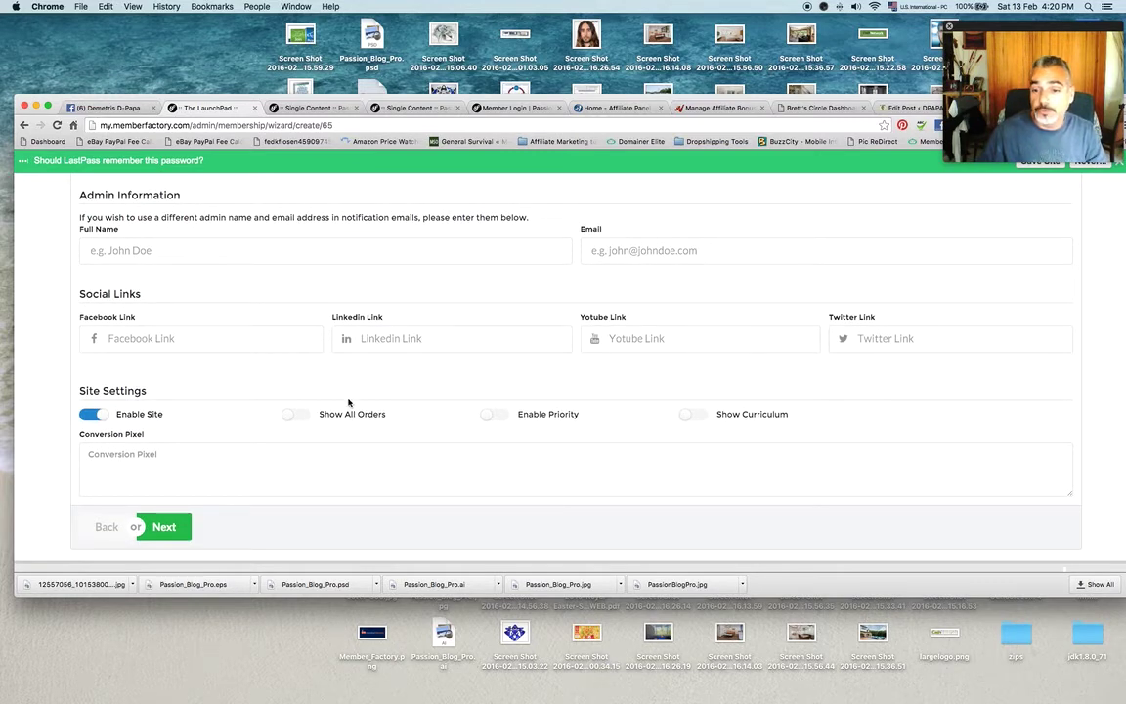
pyautogui.scroll(-1, 336, 402)
pyautogui.click(227, 441)
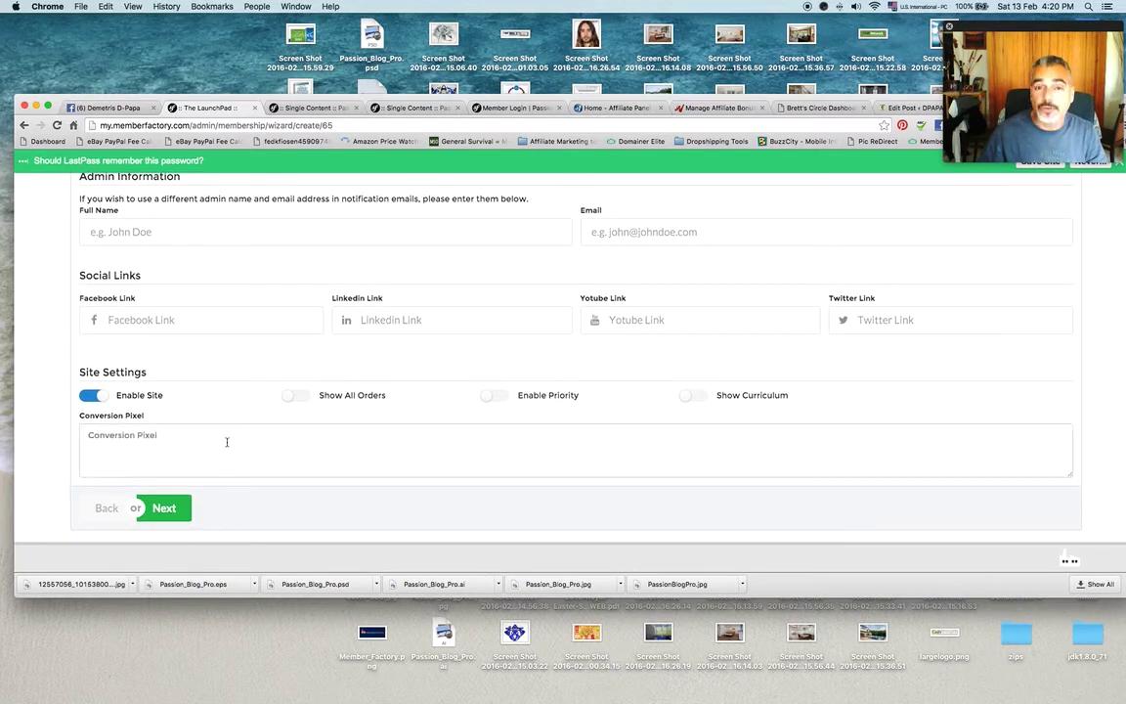
pyautogui.click(164, 508)
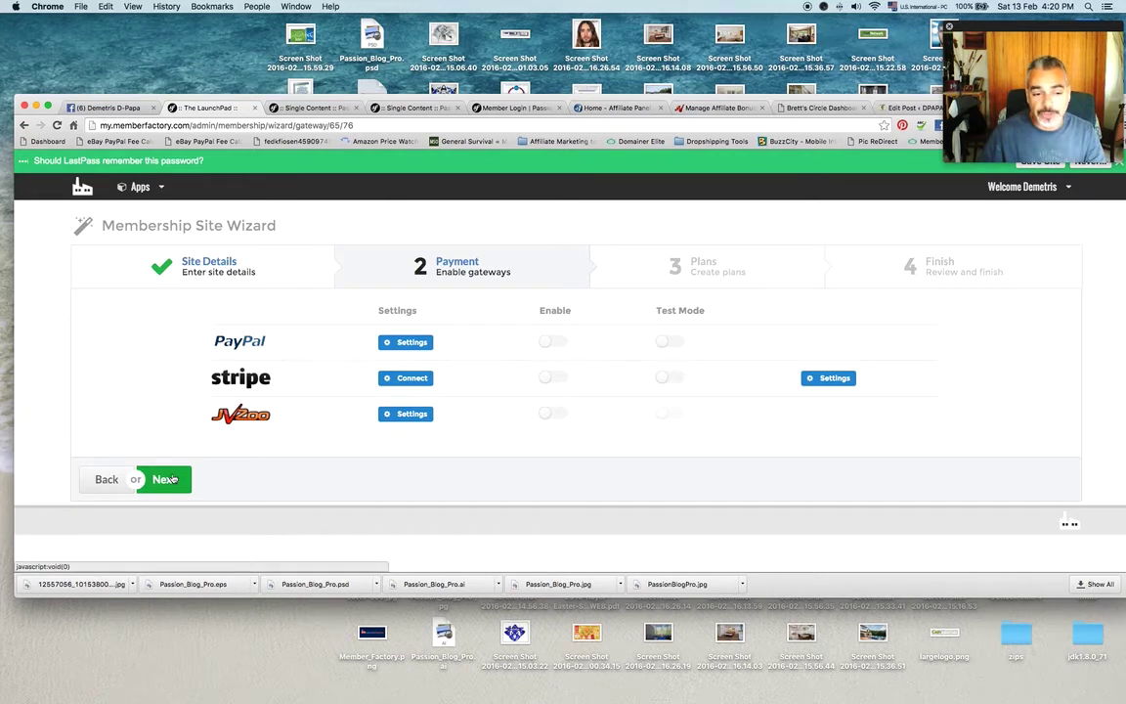
# Step: Pass the Payment step, check the plan's Billing Frequency and Stop After choices, and skip to Finish
pyautogui.click(168, 479)
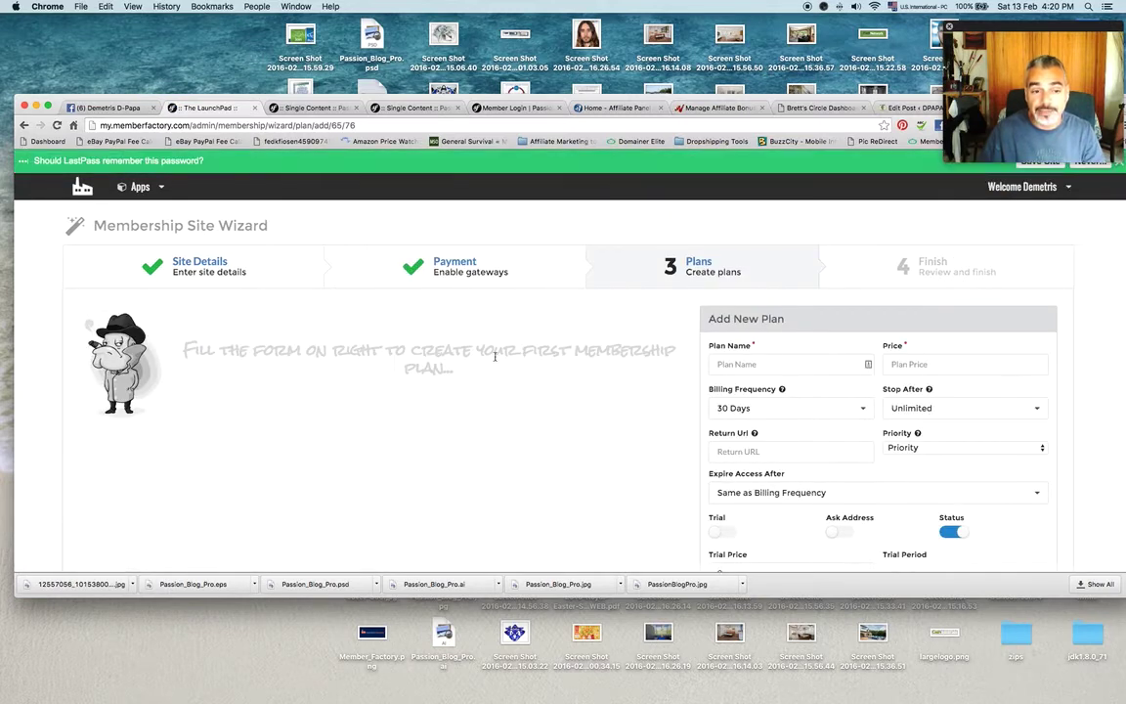
pyautogui.scroll(-1, 802, 398)
pyautogui.click(769, 352)
pyautogui.click(1015, 358)
pyautogui.scroll(1, 750, 241)
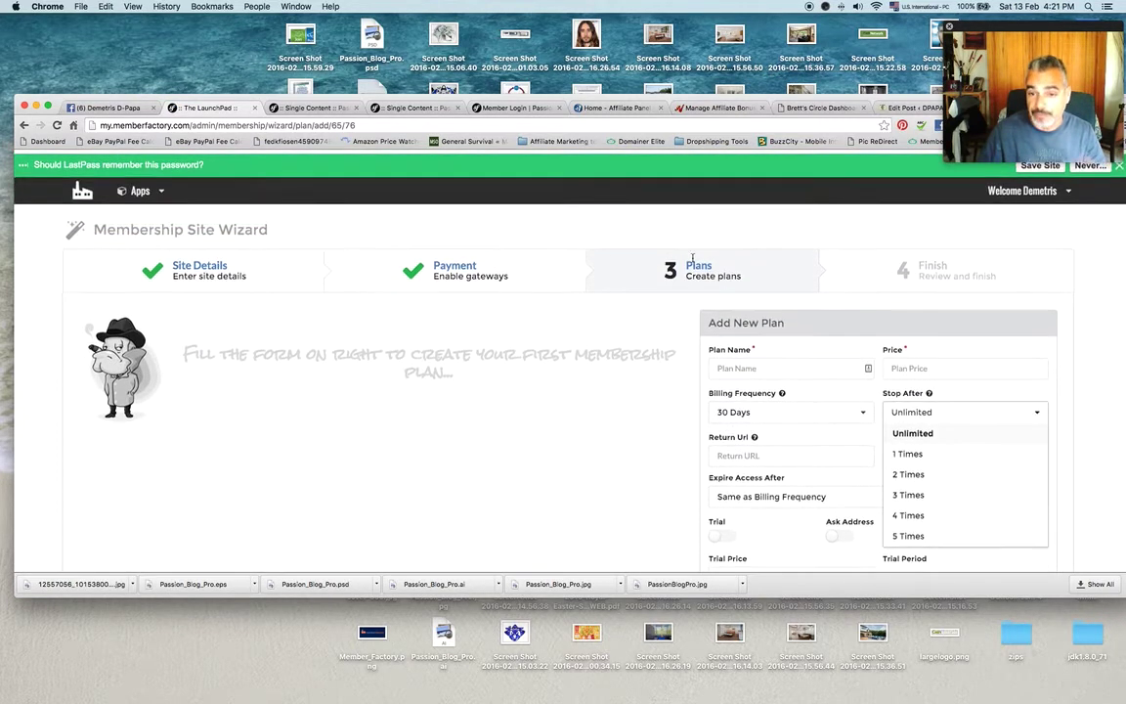
pyautogui.scroll(-2, 685, 411)
pyautogui.scroll(-3, 493, 495)
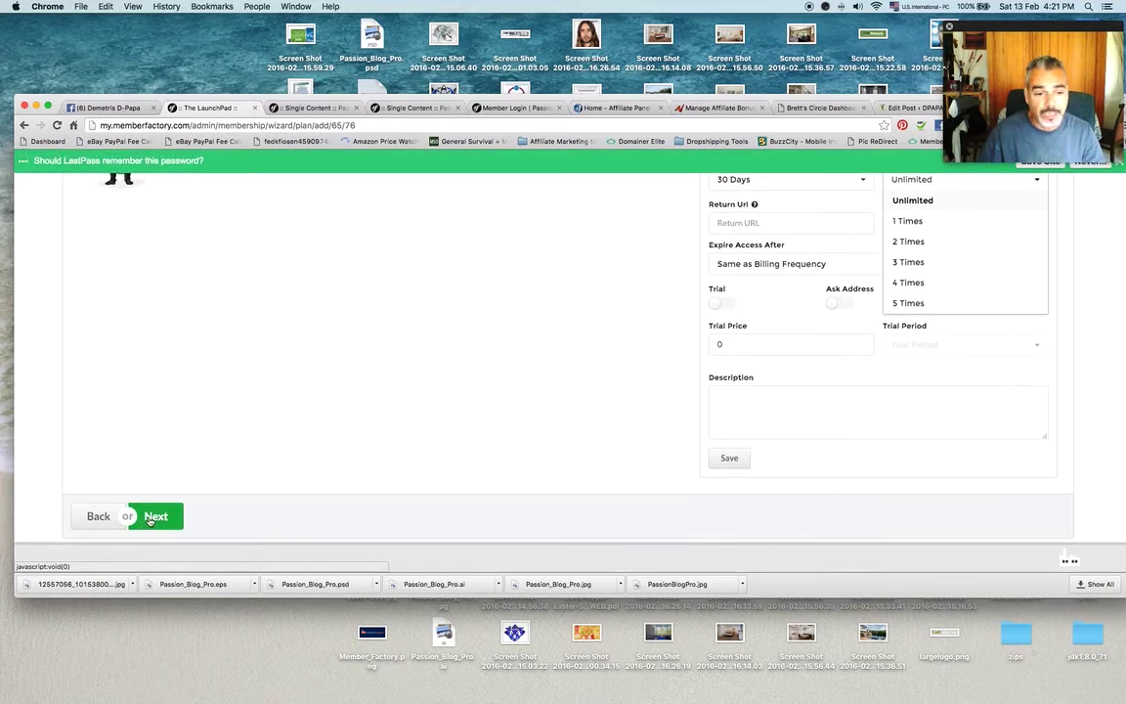
pyautogui.click(155, 514)
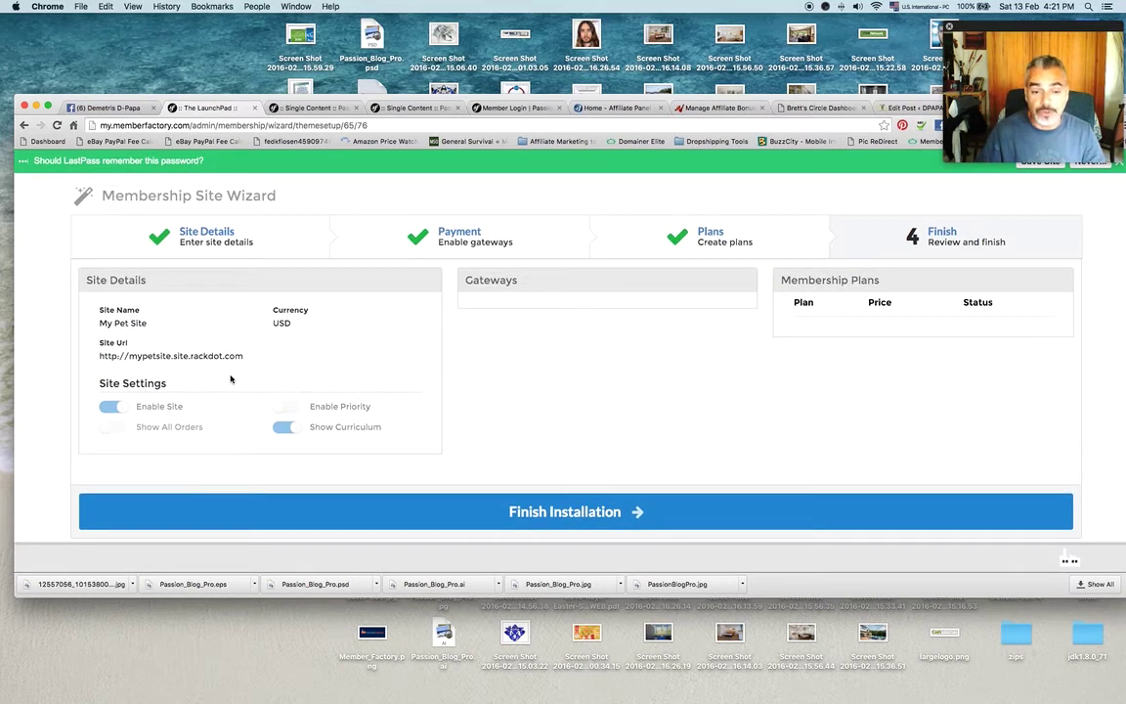
# Step: Select the new site URL and run Finish Installation for My Pet Site
pyautogui.moveTo(244, 356); pyautogui.dragTo(88, 355)
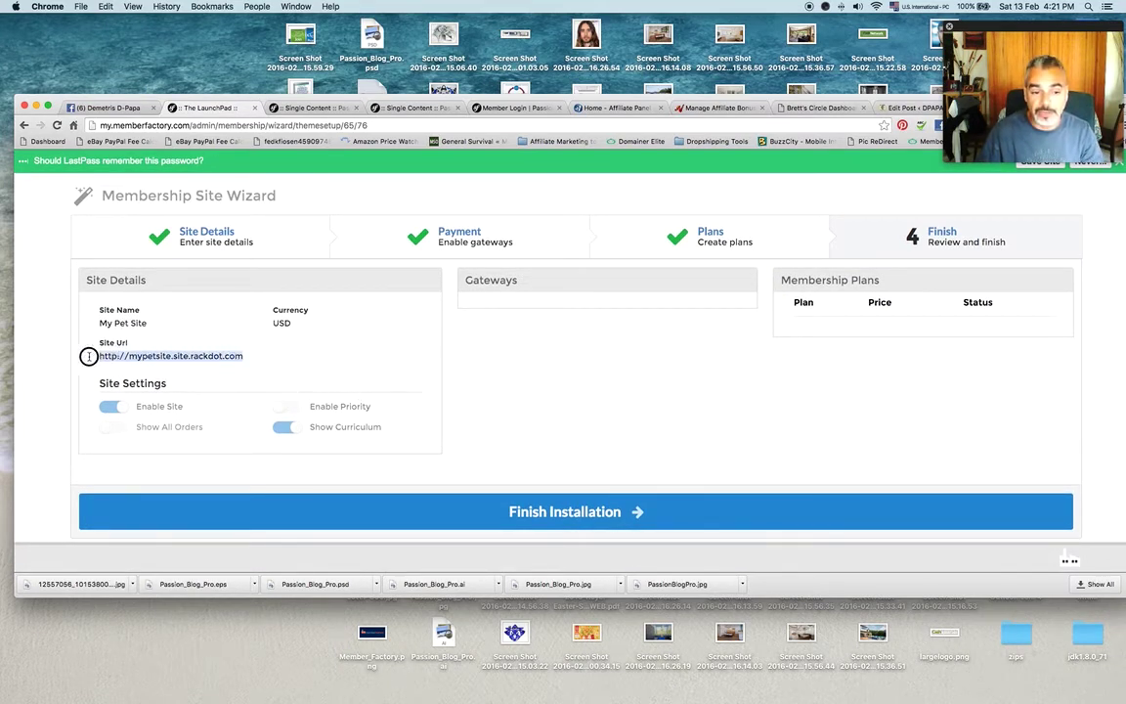
pyautogui.click(538, 513)
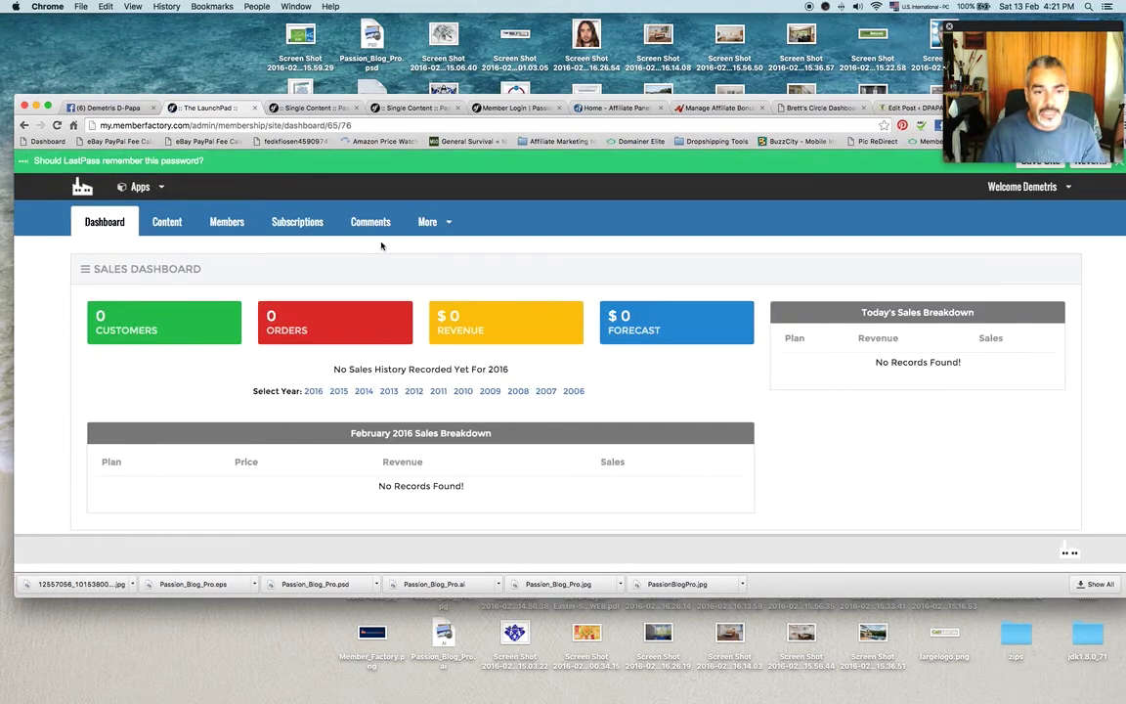
pyautogui.click(430, 222)
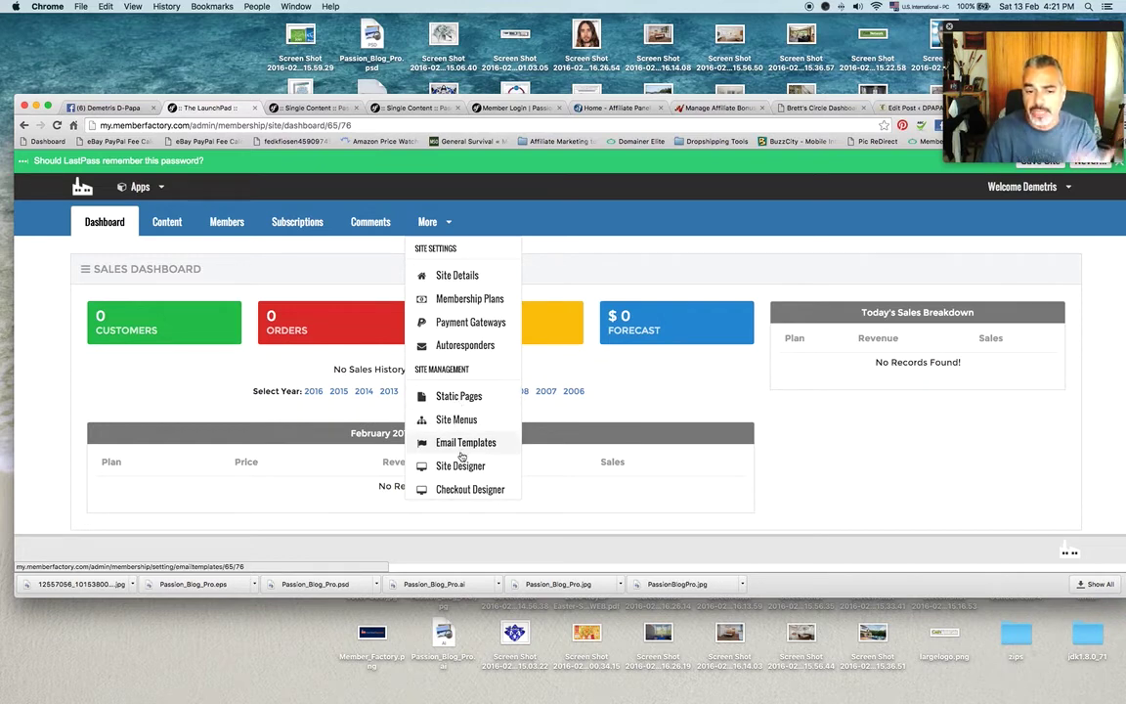
# Step: Open My Pet Site's Static Pages list and bring up a blank Add Static Page form
pyautogui.click(471, 398)
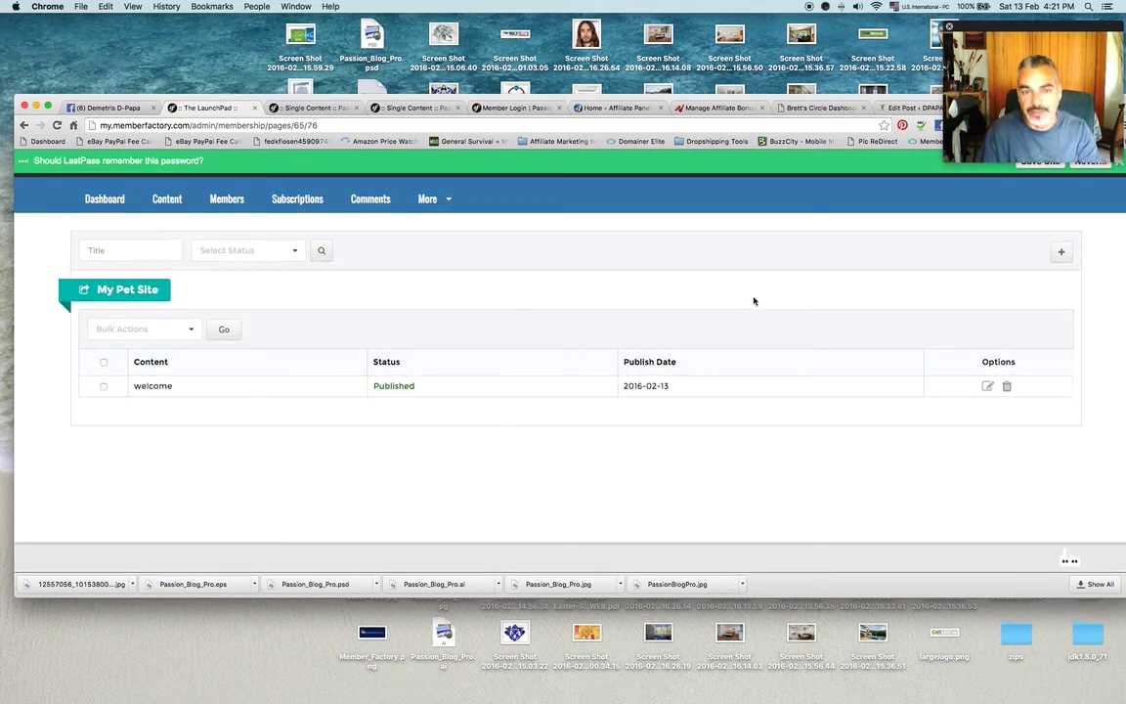
pyautogui.click(1064, 253)
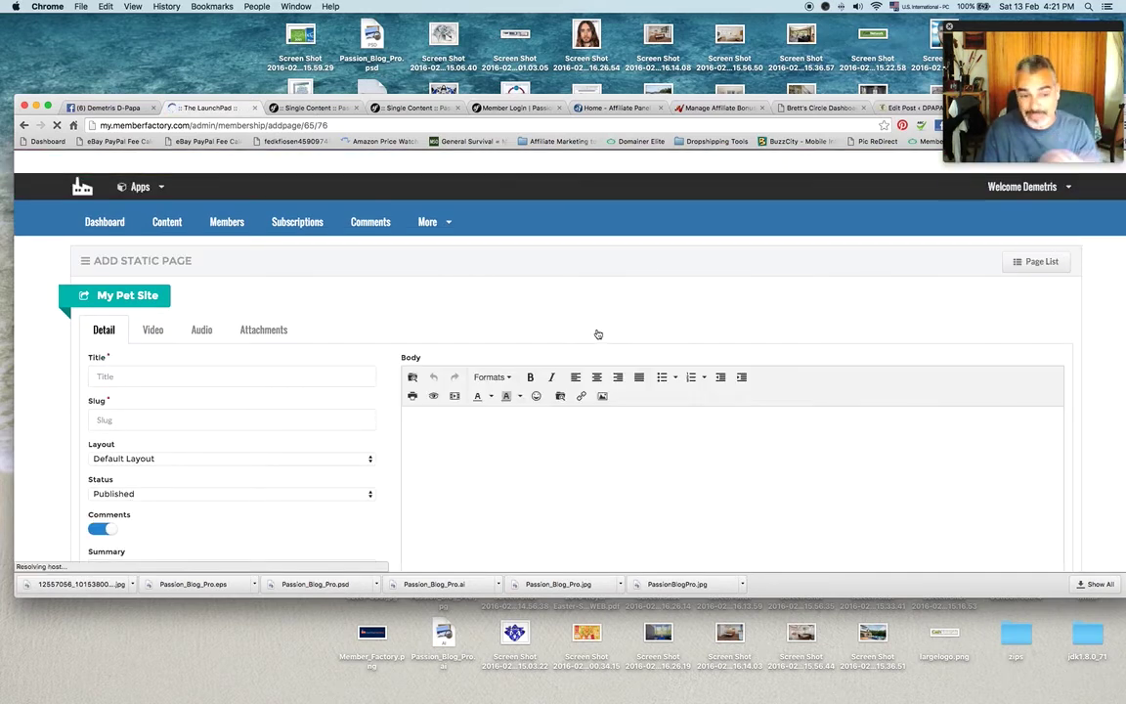
pyautogui.scroll(-2, 598, 330)
pyautogui.scroll(-2, 594, 335)
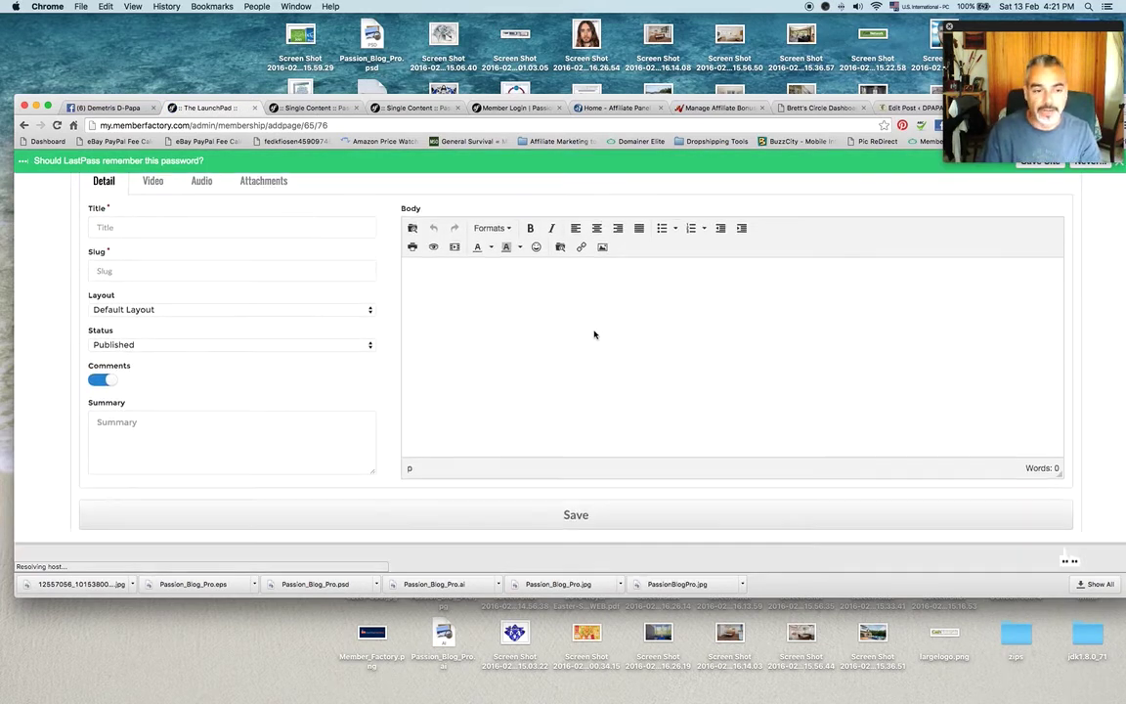
pyautogui.scroll(4, 594, 335)
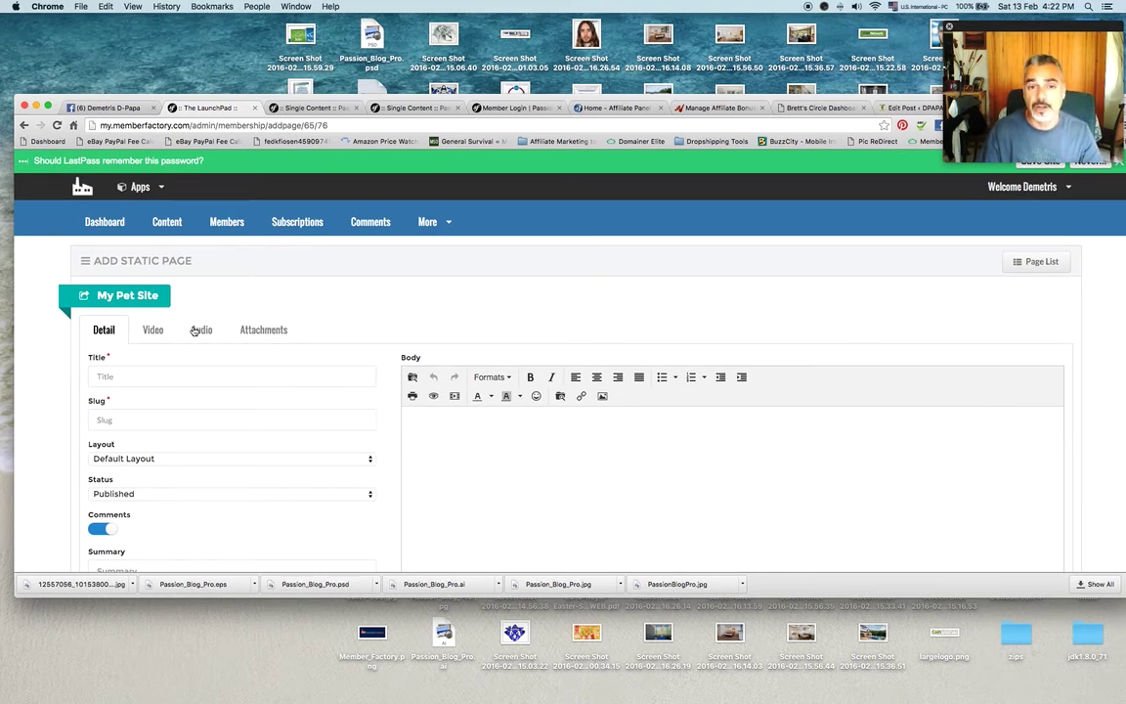
pyautogui.click(303, 106)
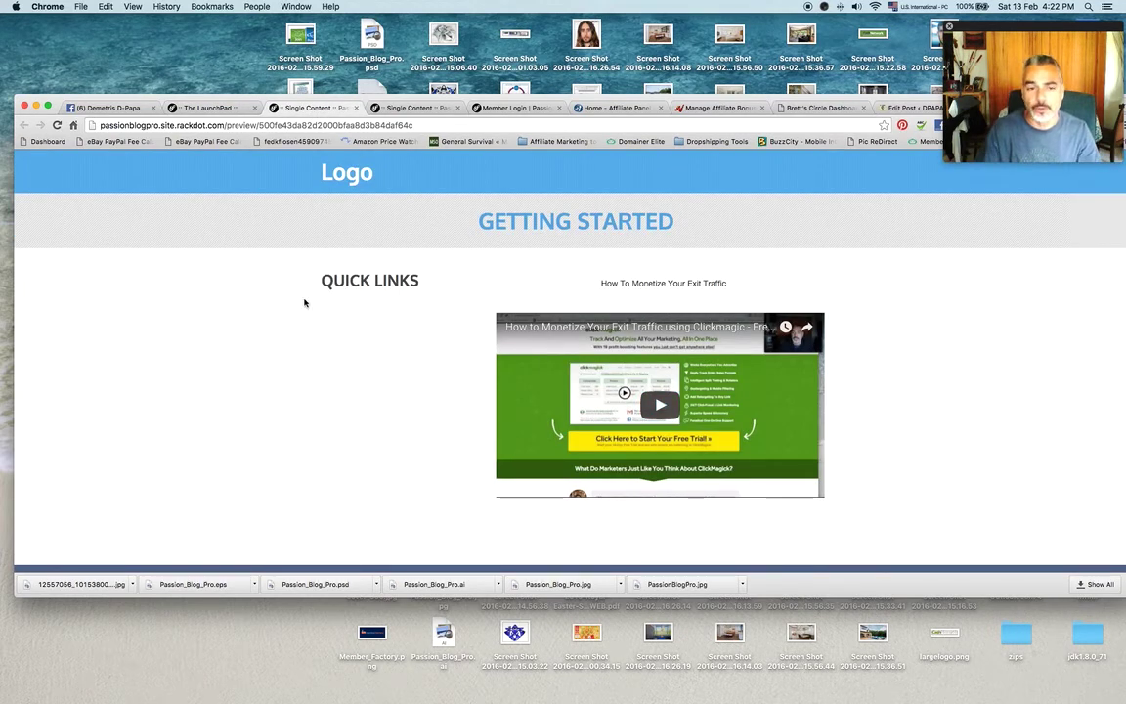
pyautogui.scroll(-2, 611, 494)
pyautogui.scroll(1, 548, 352)
pyautogui.click(410, 106)
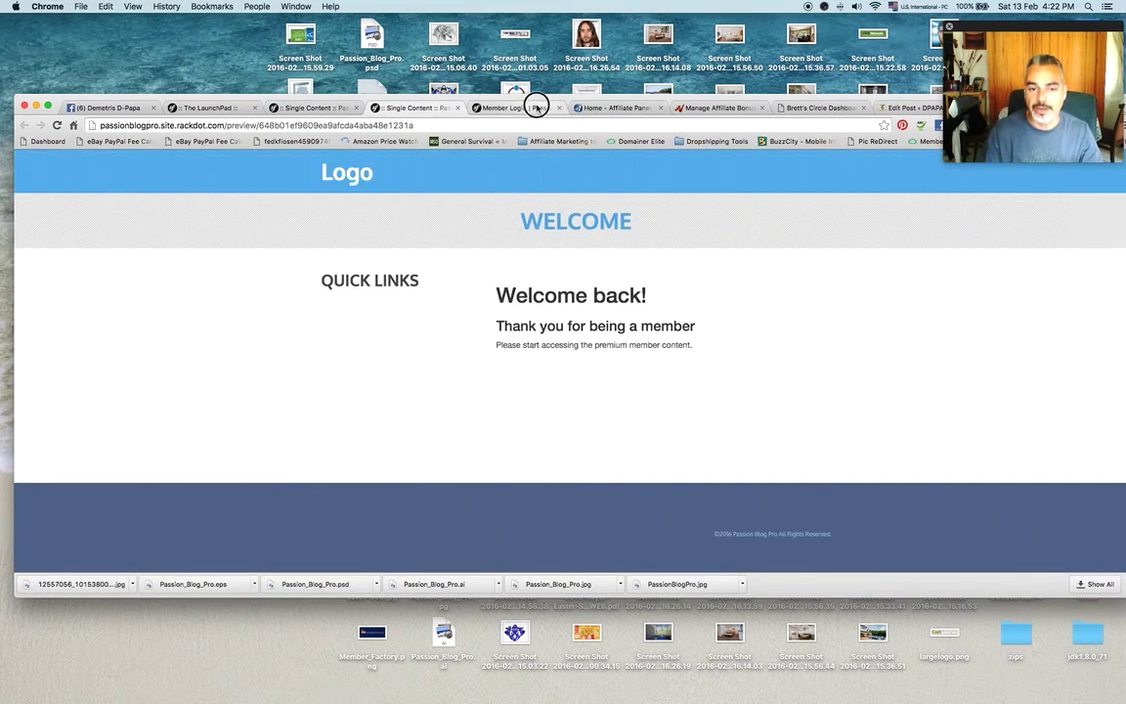
pyautogui.click(537, 108)
pyautogui.click(217, 107)
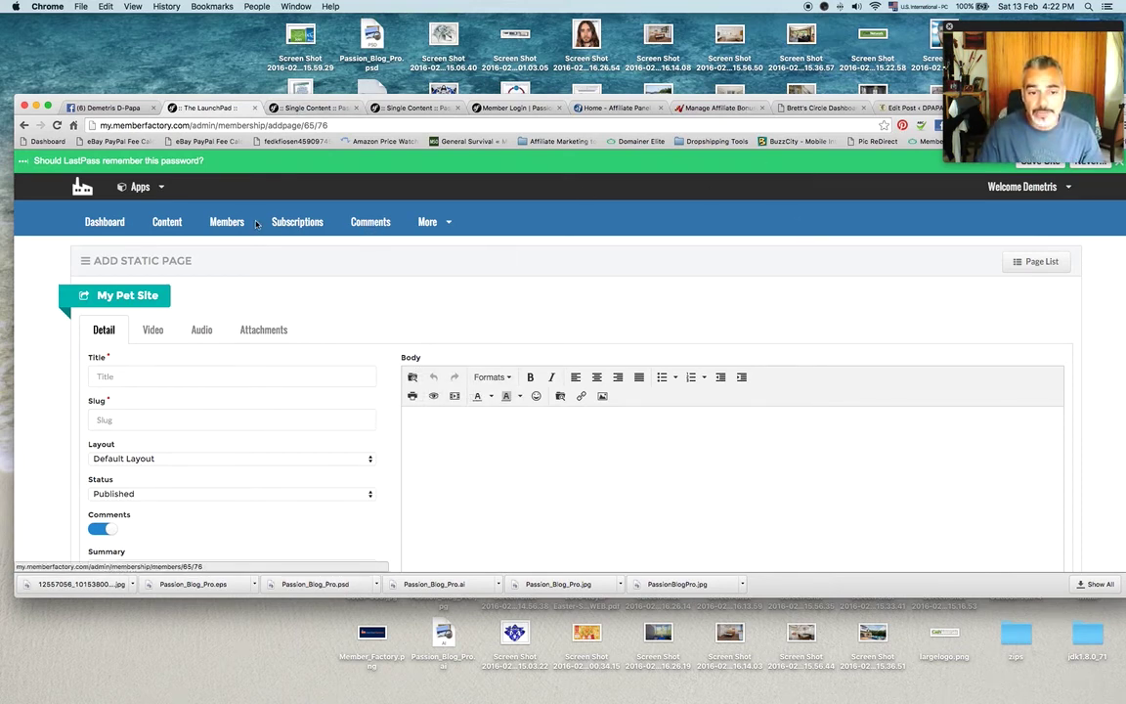
pyautogui.click(425, 223)
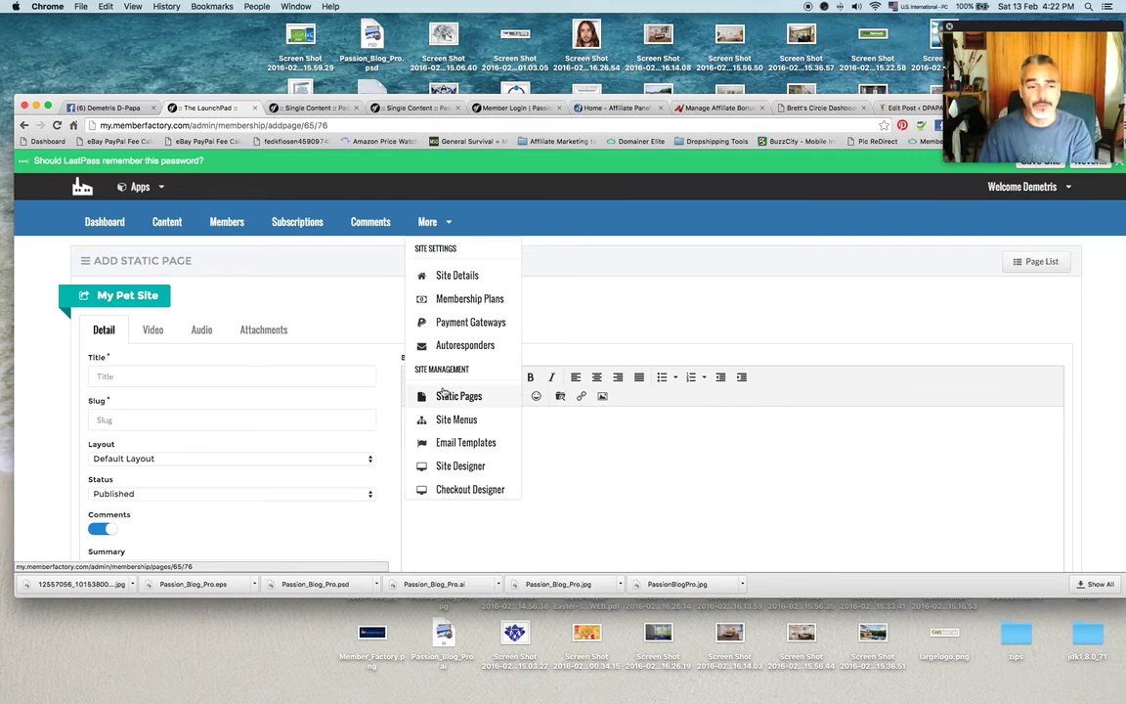
pyautogui.scroll(-1, 443, 392)
pyautogui.scroll(-3, 302, 342)
pyautogui.scroll(3, 302, 342)
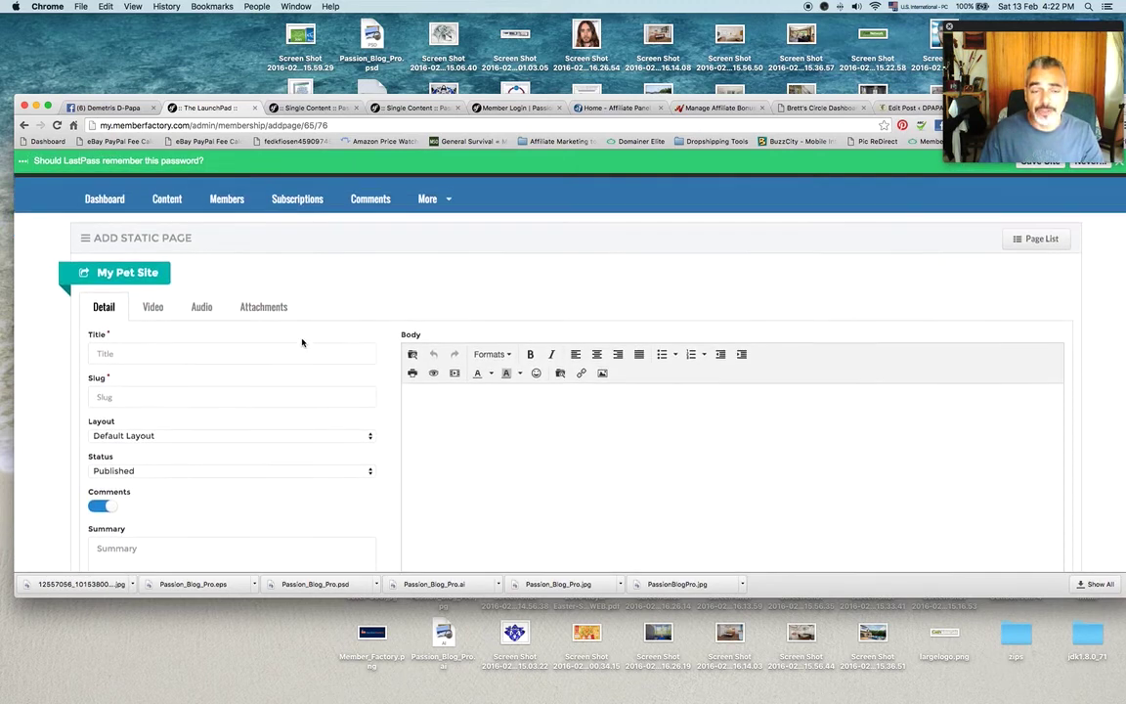
pyautogui.scroll(1, 302, 342)
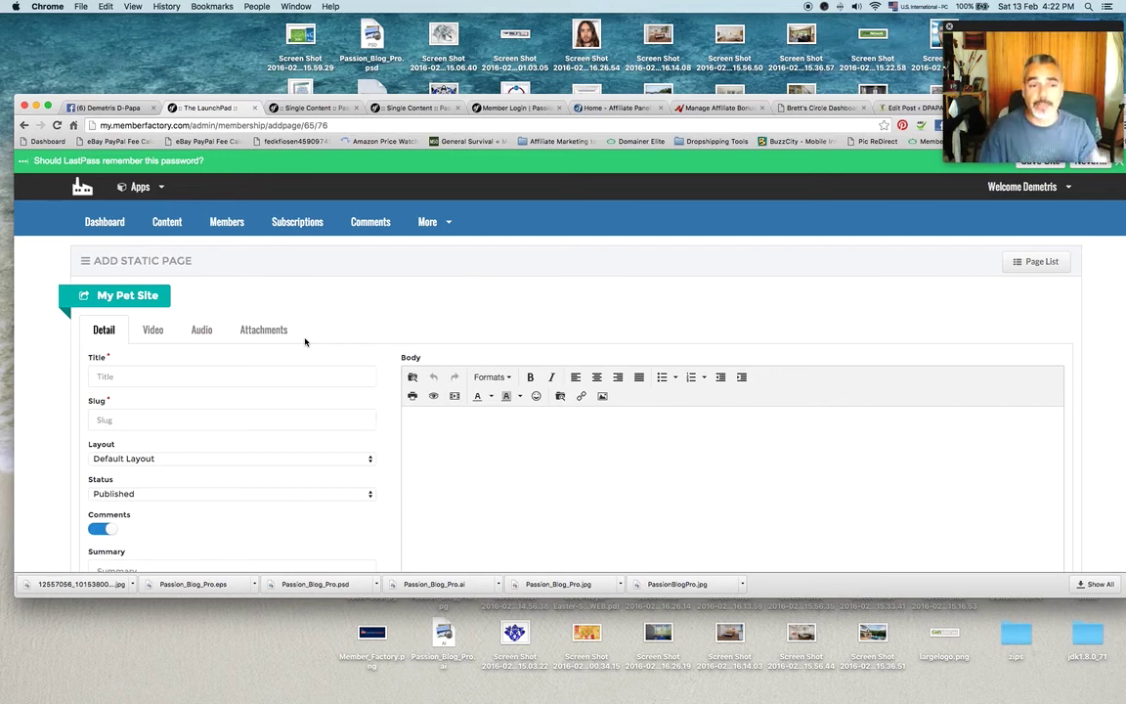
pyautogui.click(442, 224)
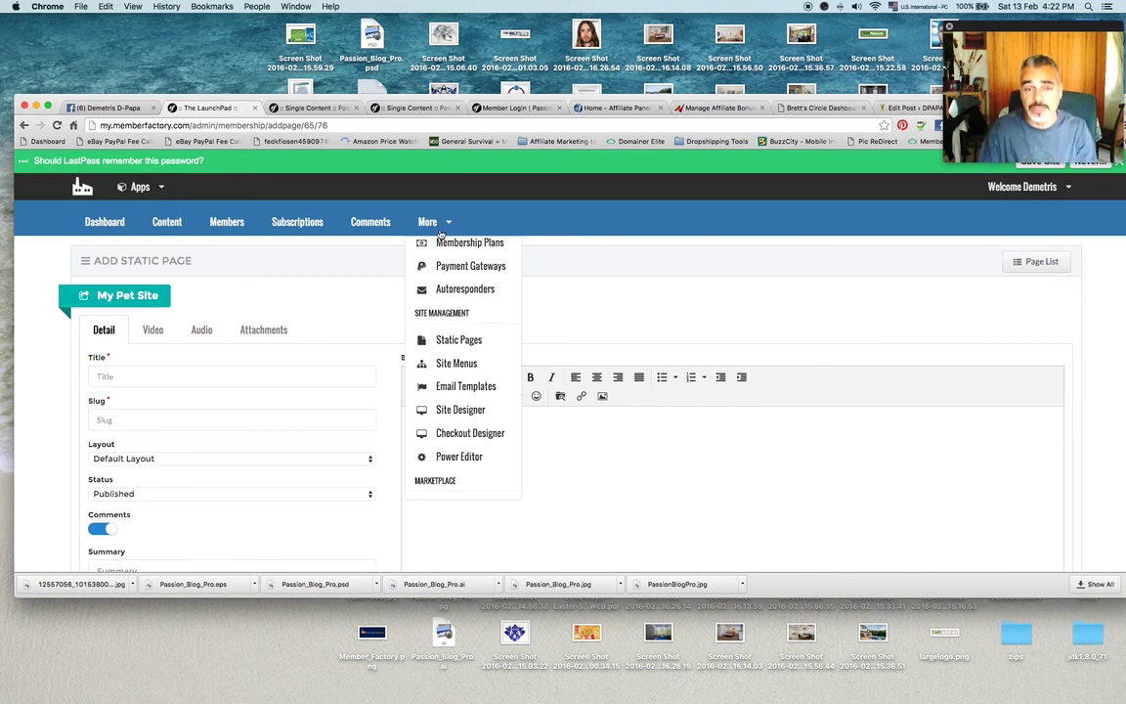
pyautogui.scroll(-2, 462, 391)
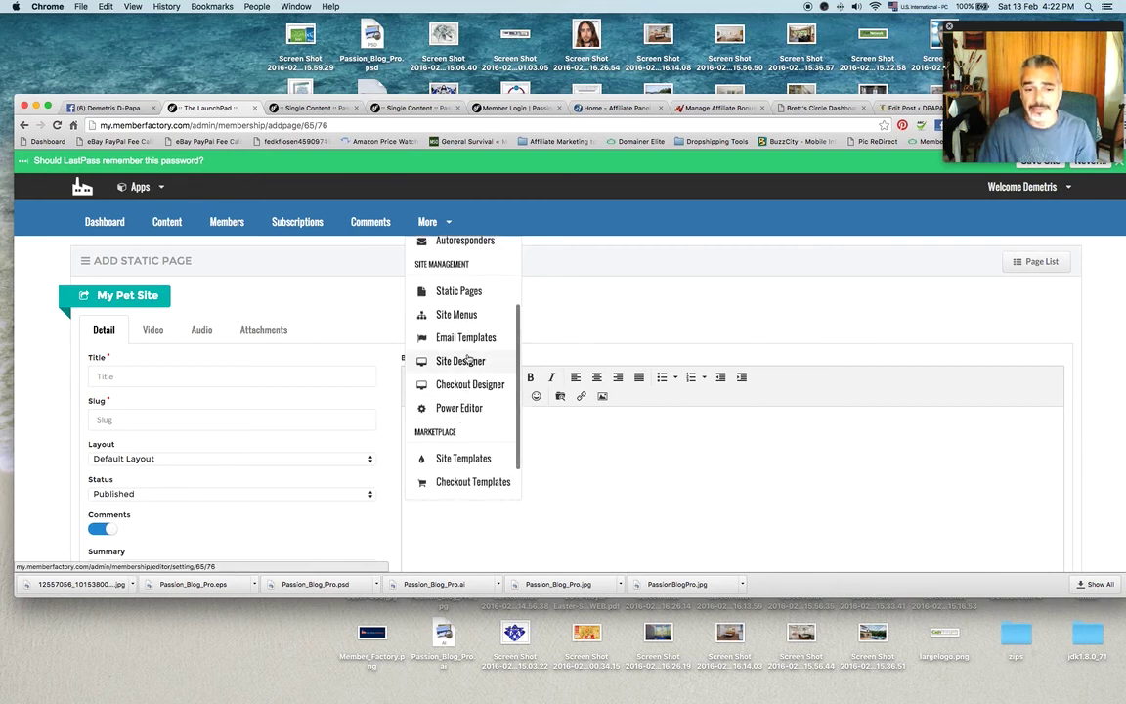
pyautogui.scroll(-3, 469, 363)
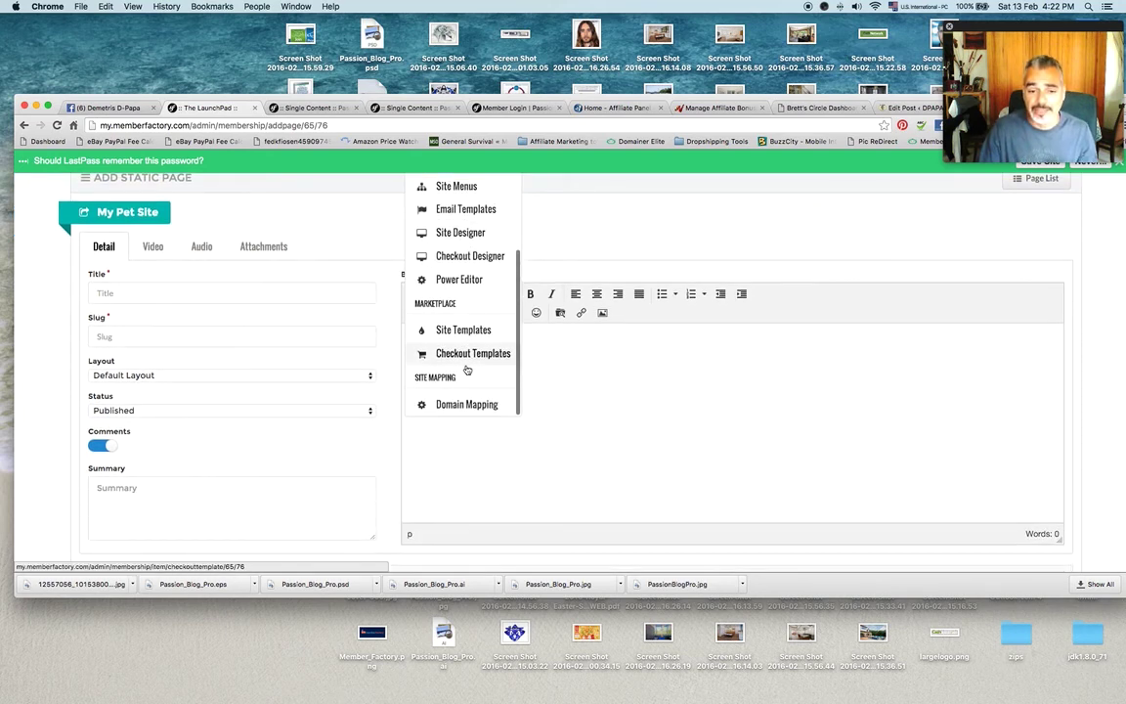
pyautogui.scroll(1, 469, 369)
pyautogui.scroll(2, 468, 370)
pyautogui.scroll(-2, 468, 377)
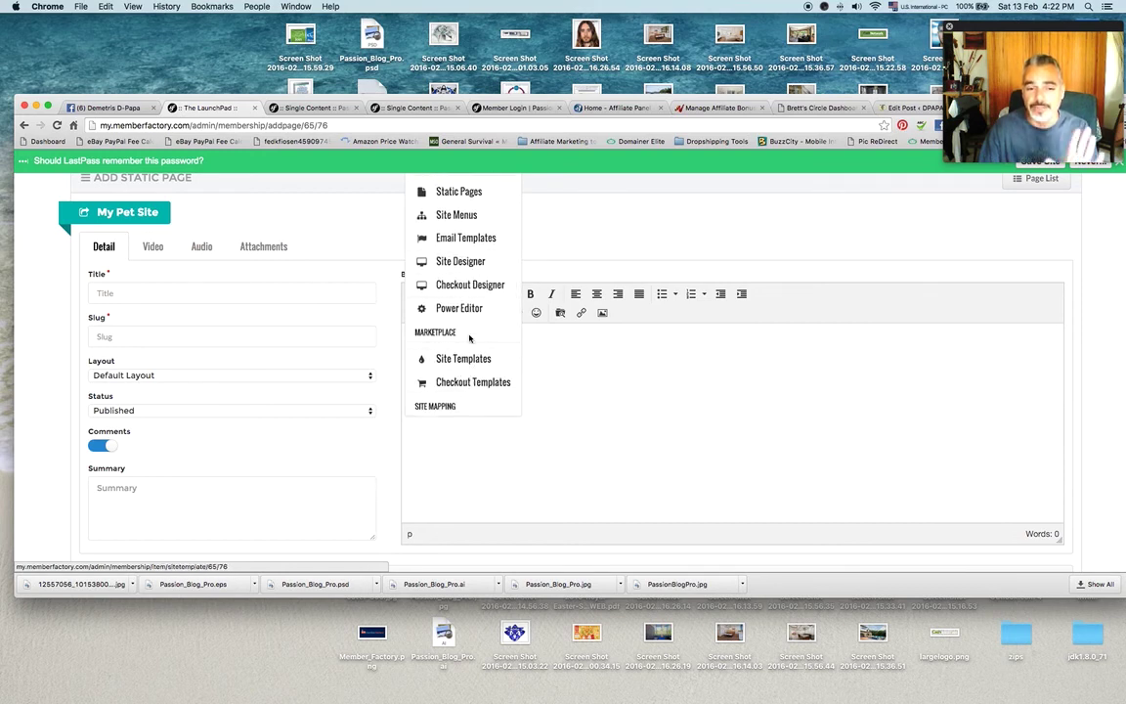
pyautogui.scroll(2, 471, 293)
pyautogui.scroll(3, 471, 313)
pyautogui.scroll(3, 470, 297)
pyautogui.scroll(-3, 460, 319)
pyautogui.scroll(-3, 499, 313)
pyautogui.scroll(2, 463, 318)
pyautogui.scroll(1, 463, 318)
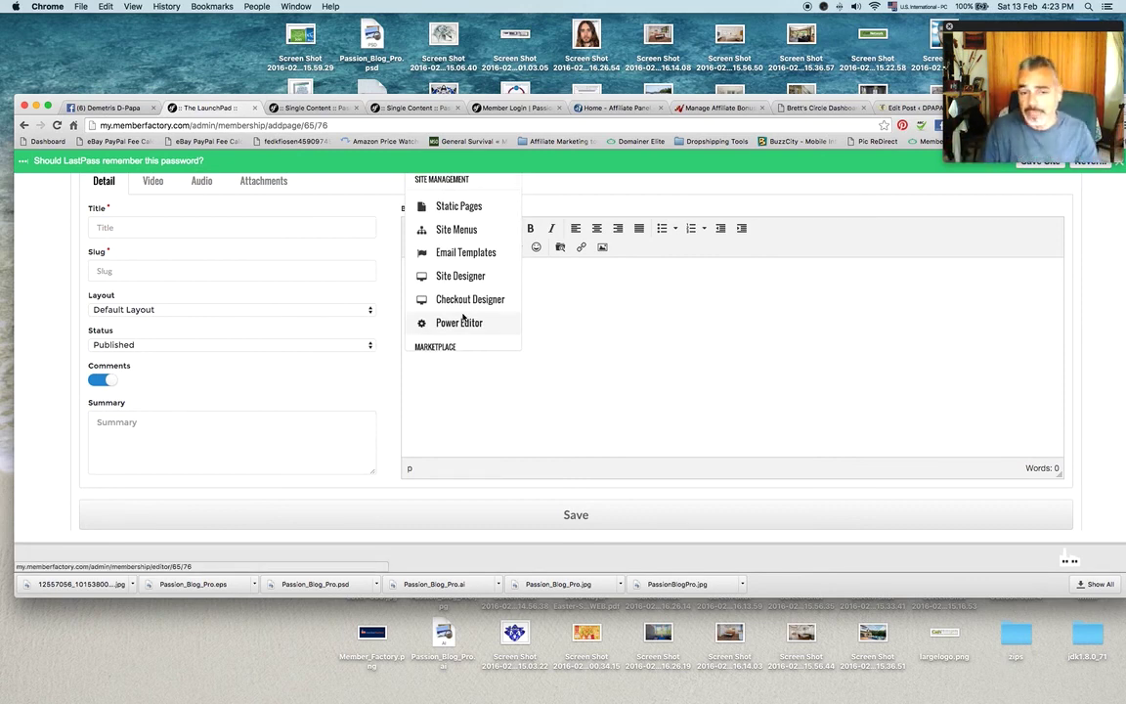
pyautogui.scroll(5, 465, 315)
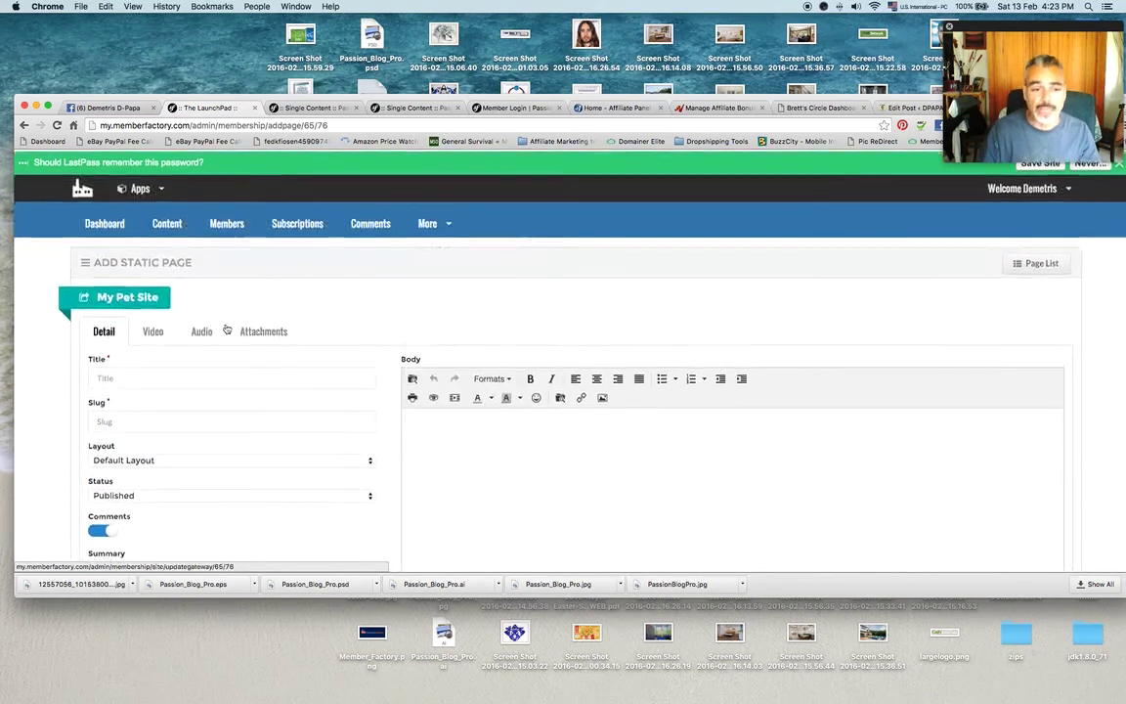